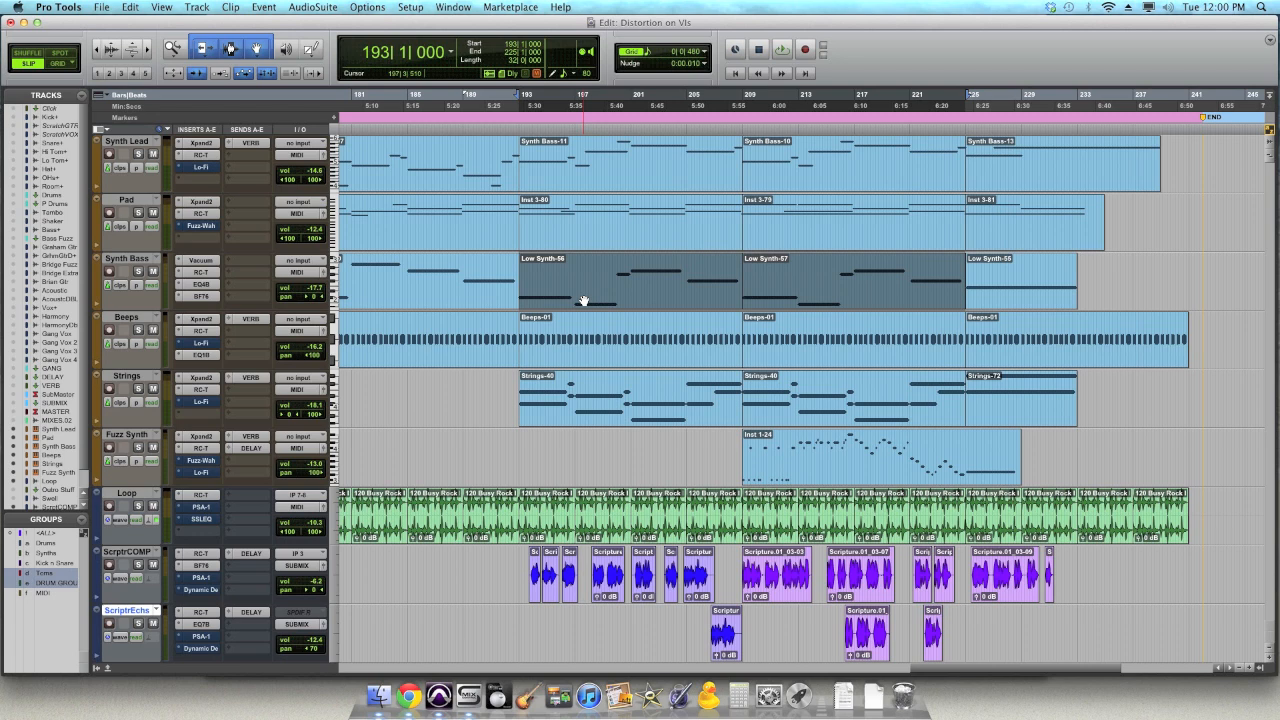
Play back the selected passage from bar 193 twice, viewing the mixer's inserts between the two playbacks.
{"action": "key", "text": "space"}
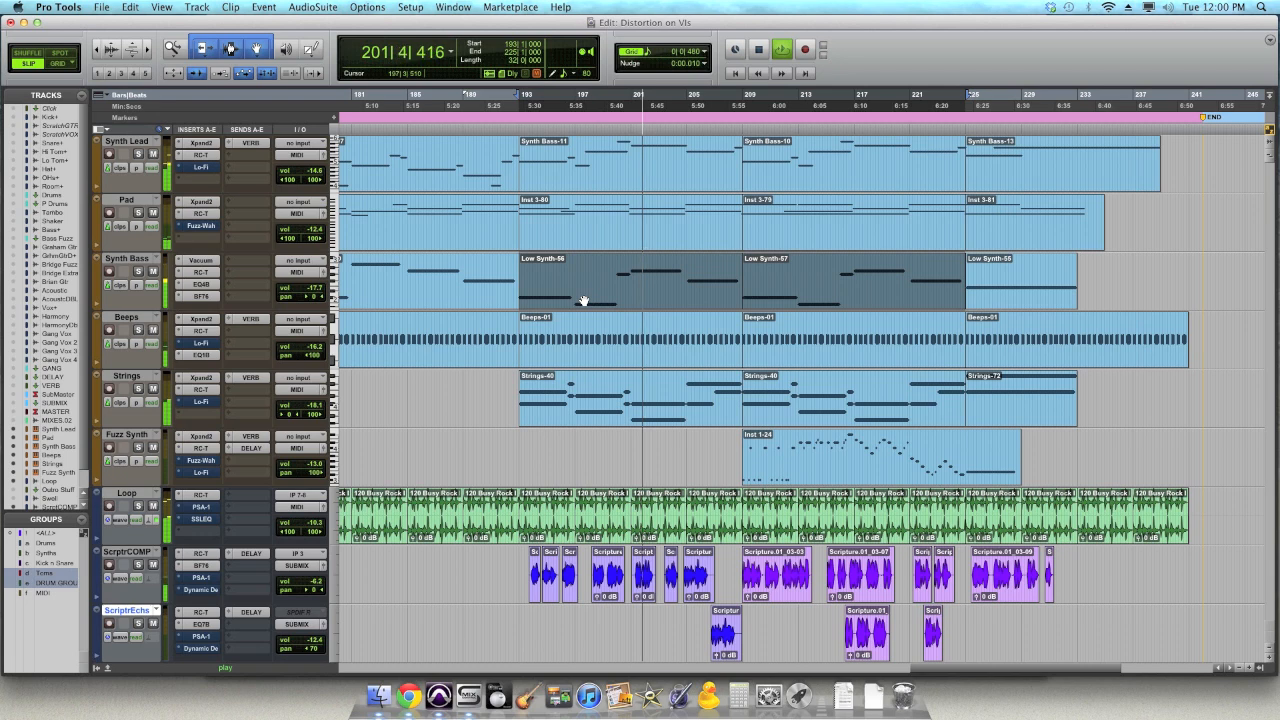
{"action": "key", "text": "space"}
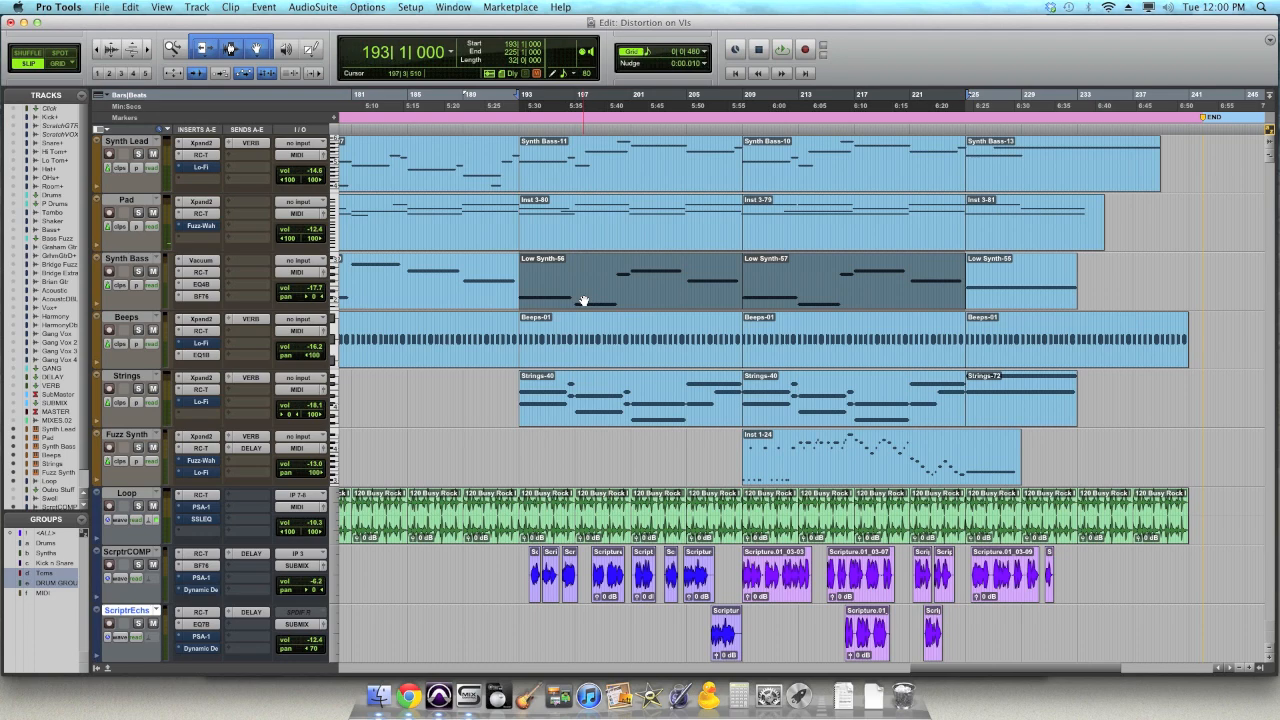
{"action": "key", "text": "super+equal"}
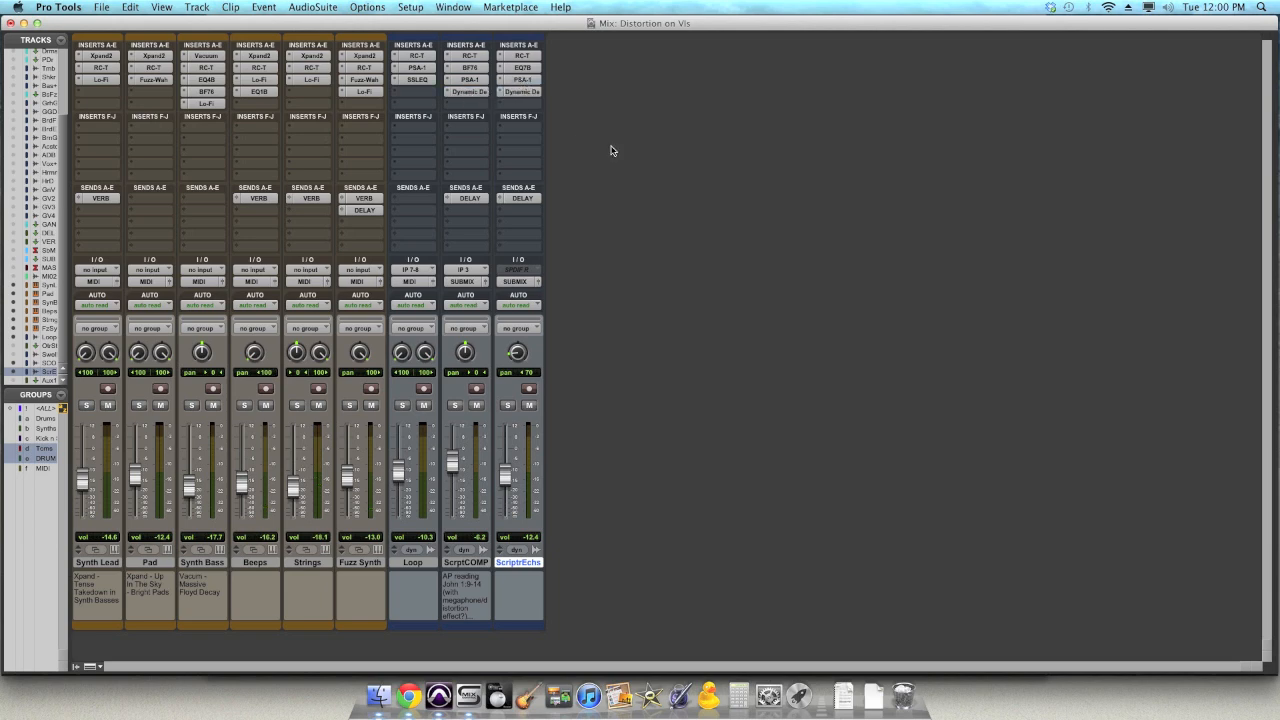
{"action": "key", "text": "super+equal"}
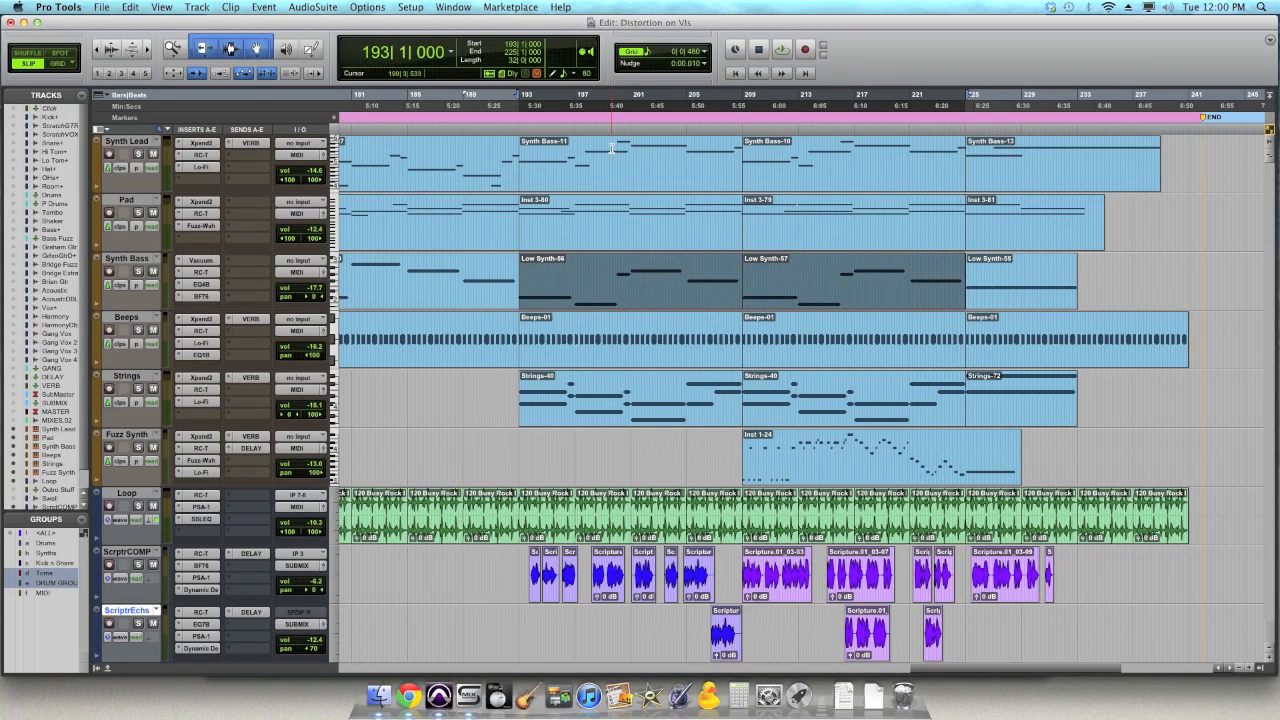
{"action": "key", "text": "space"}
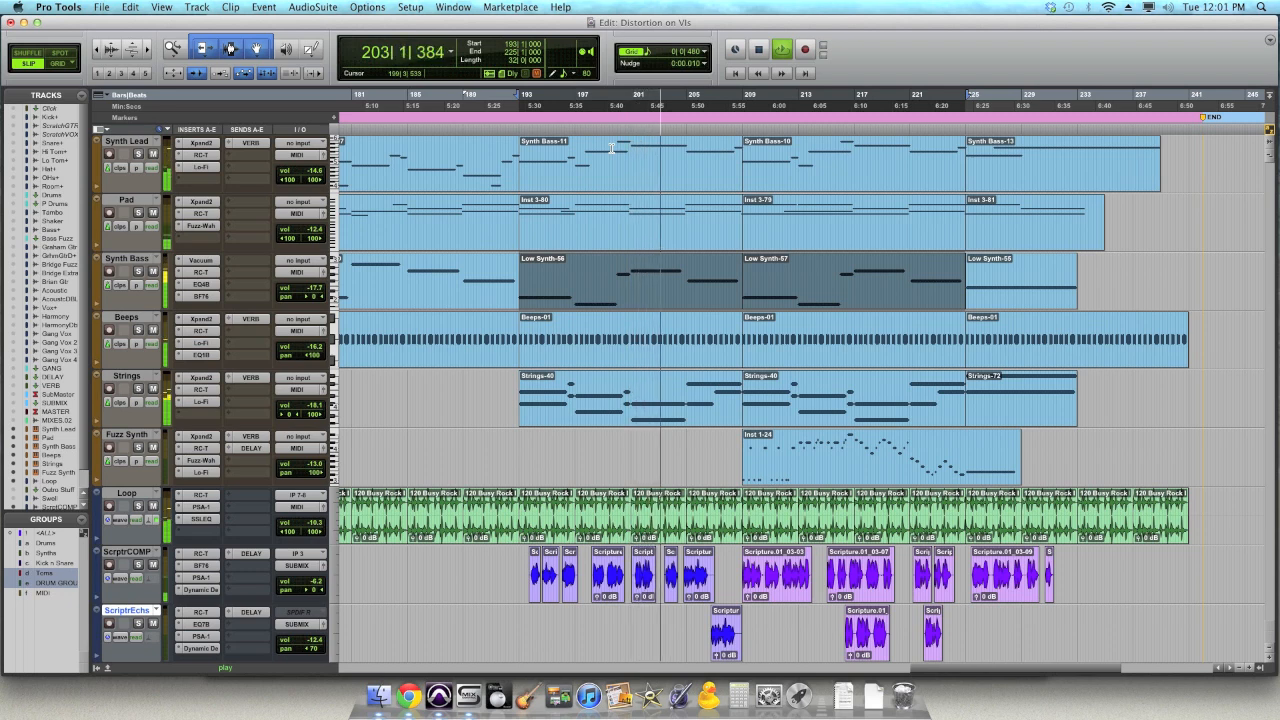
{"action": "key", "text": "space"}
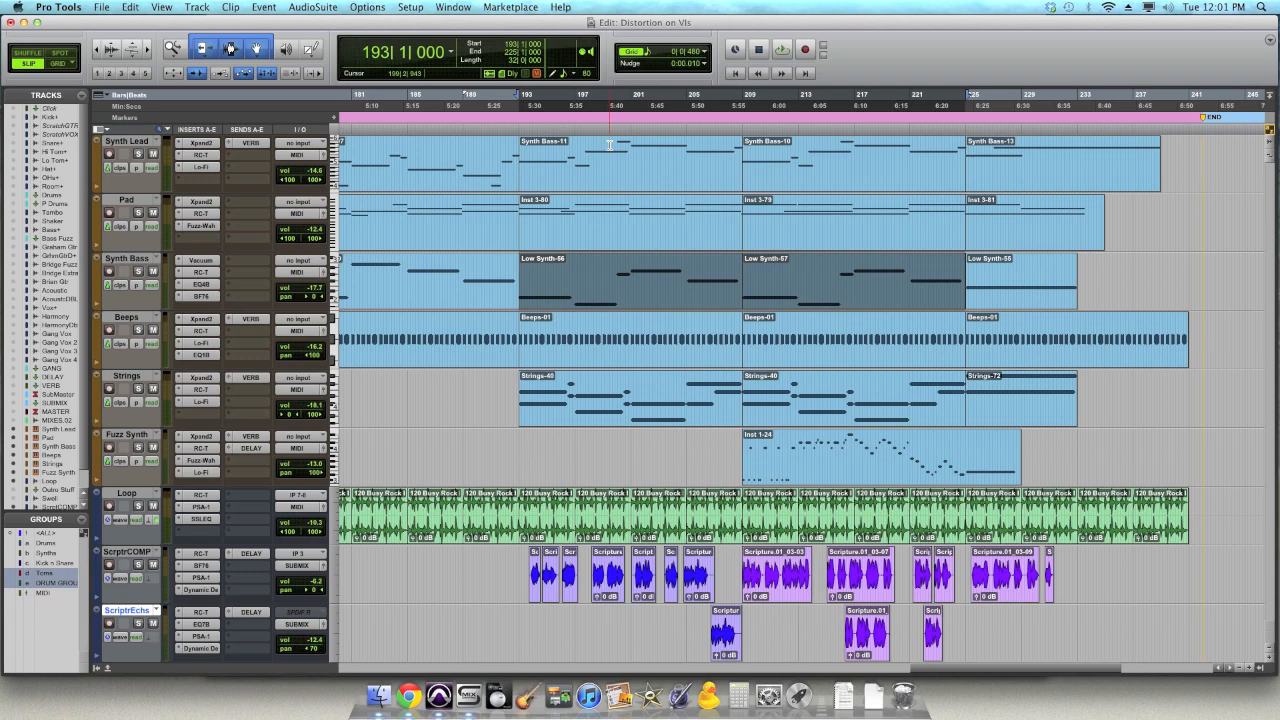
Solo the Pad track in the Mix window and compare its sound with the Fuzz-Wah insert bypassed and active, leaving it active.
{"action": "key", "text": "super+equal"}
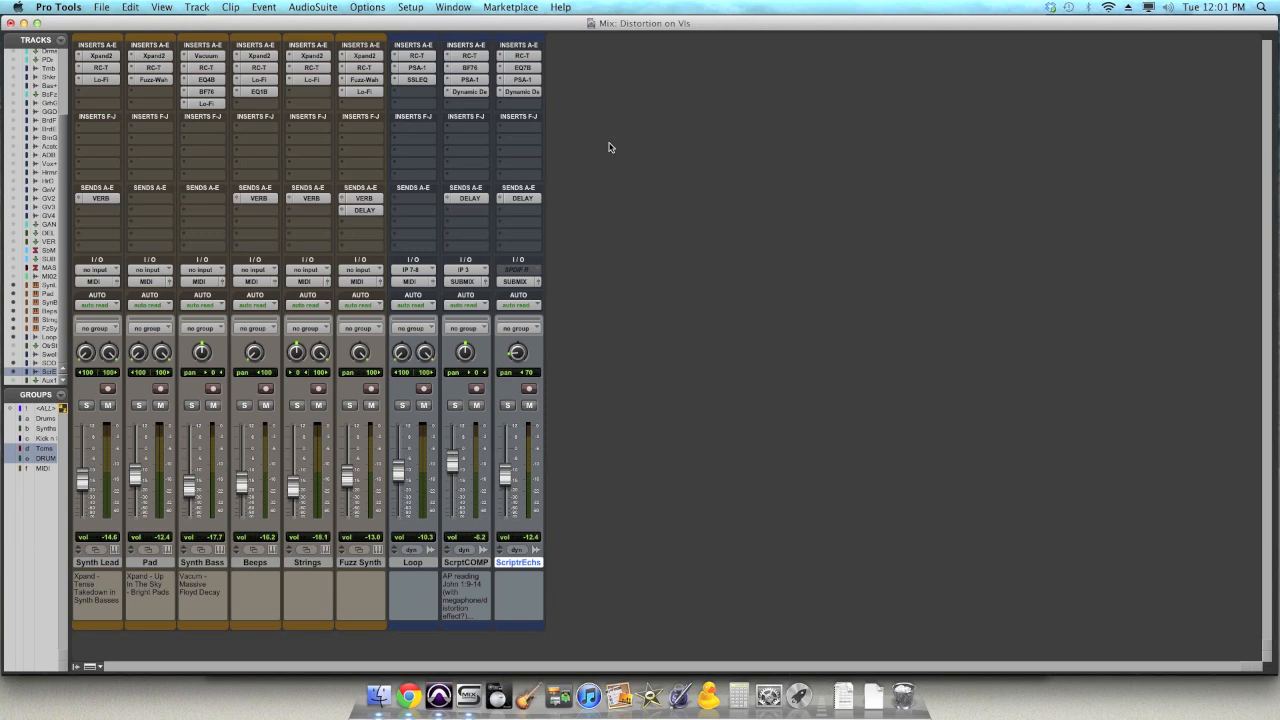
{"action": "left_click", "coordinate": [141, 405]}
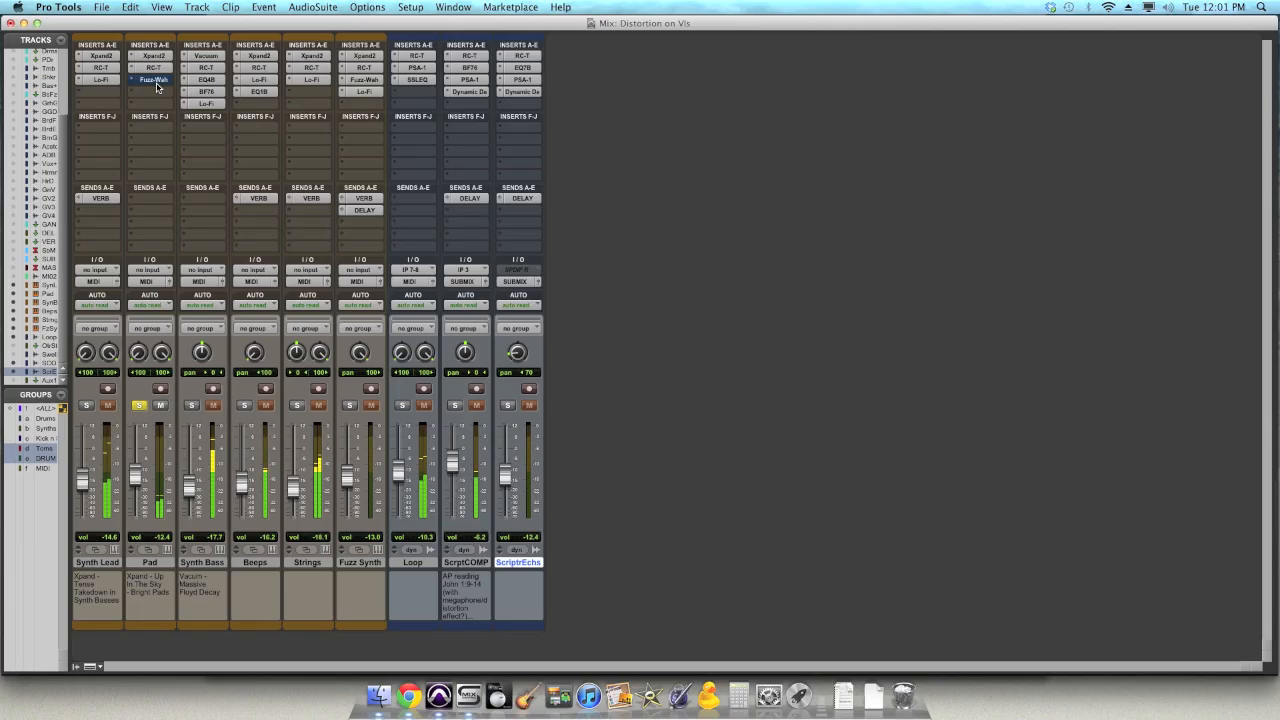
{"action": "left_click", "coordinate": [155, 81]}
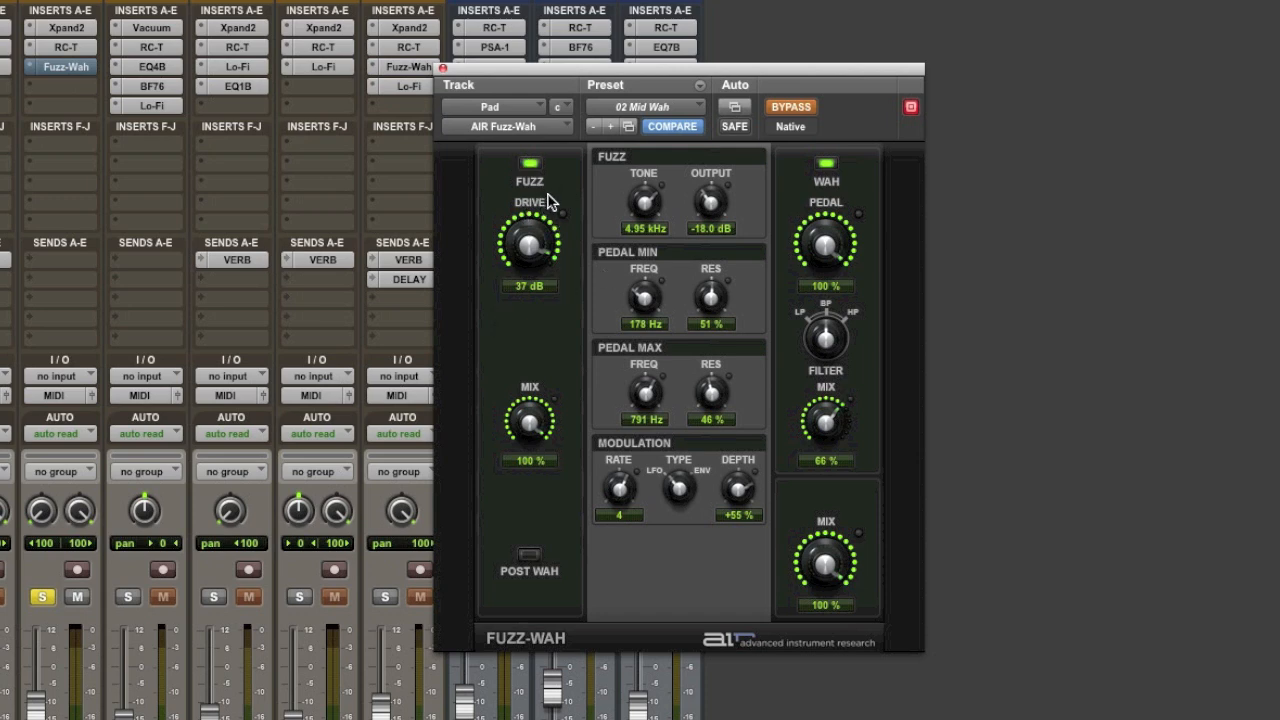
{"action": "left_click", "coordinate": [797, 108]}
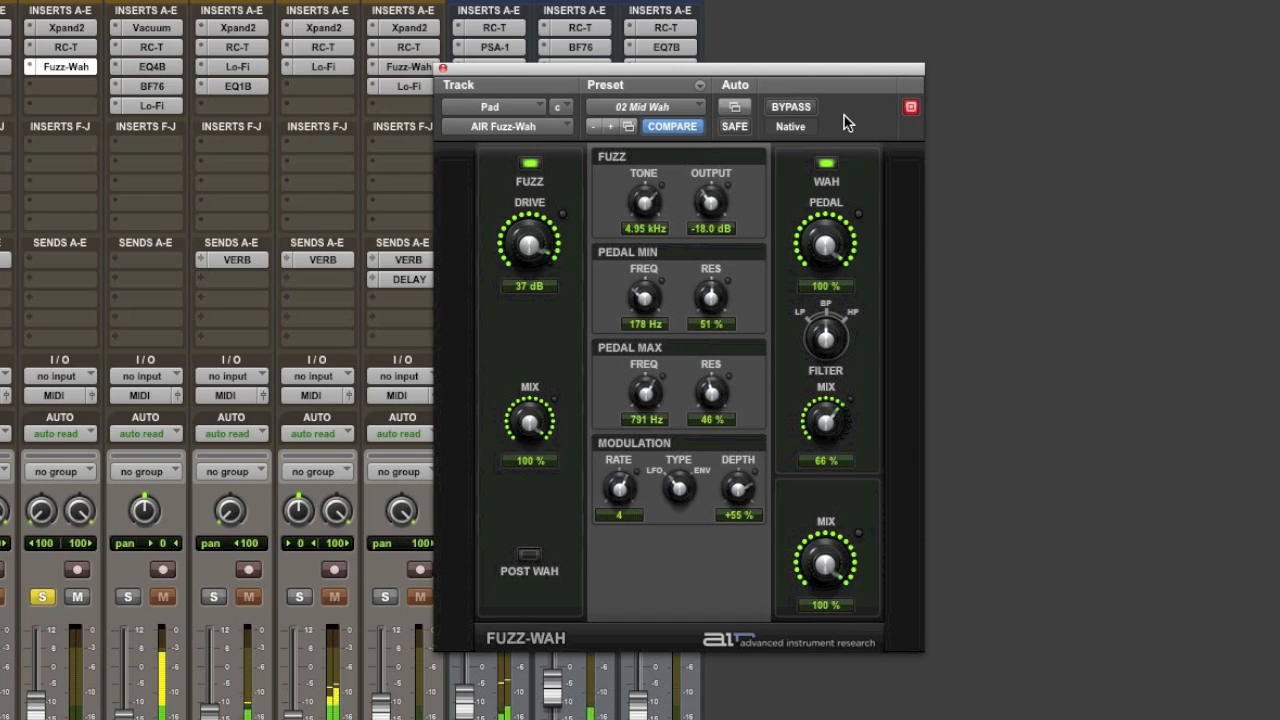
{"action": "left_click", "coordinate": [795, 110]}
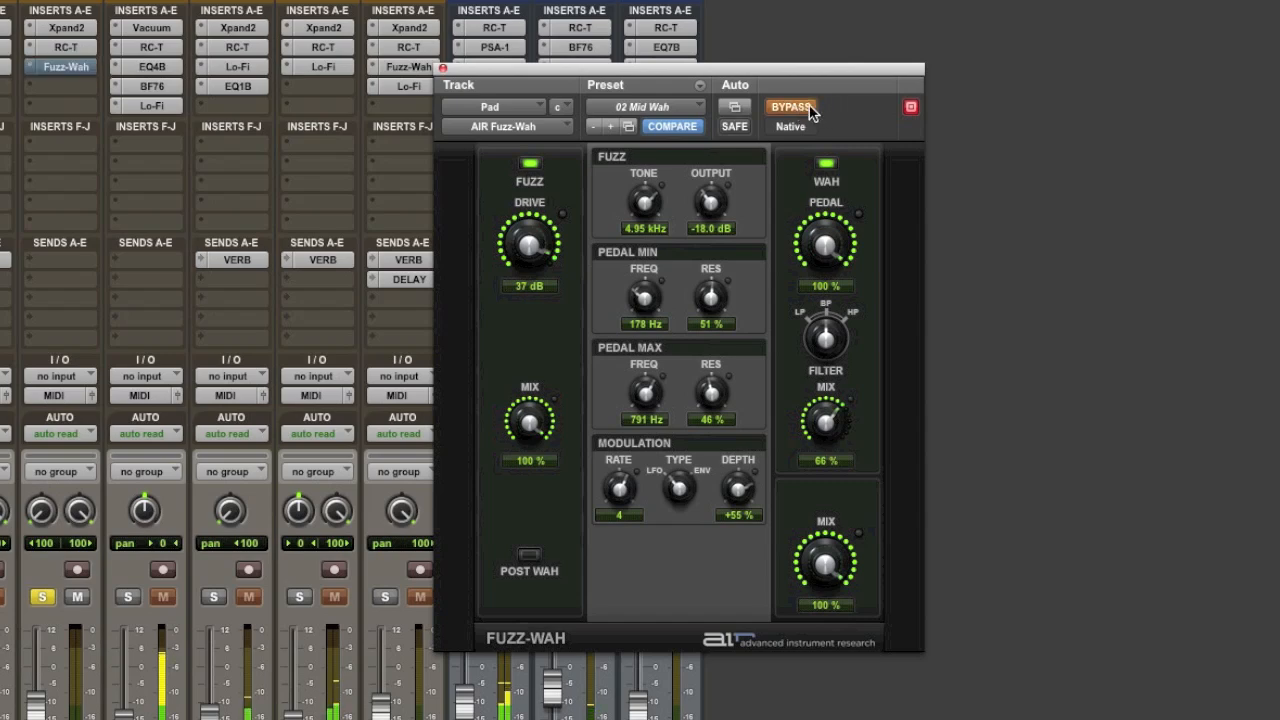
{"action": "left_click", "coordinate": [811, 111]}
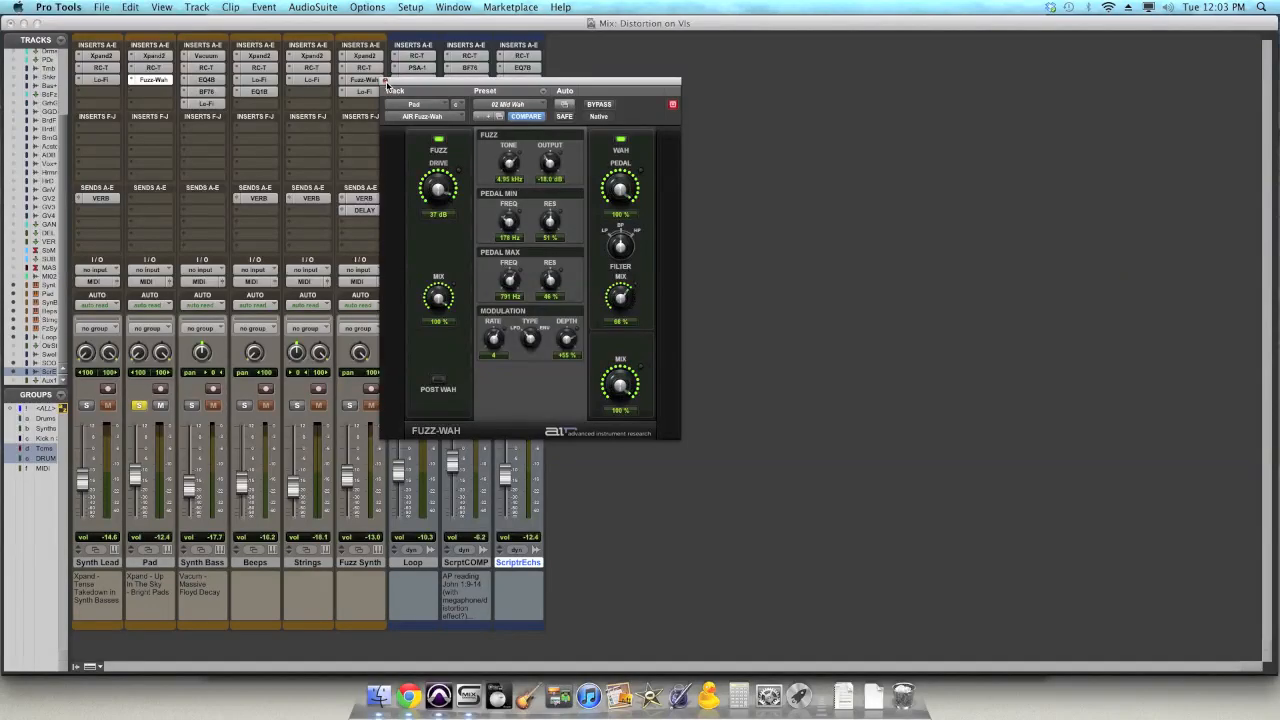
{"action": "left_click", "coordinate": [388, 87]}
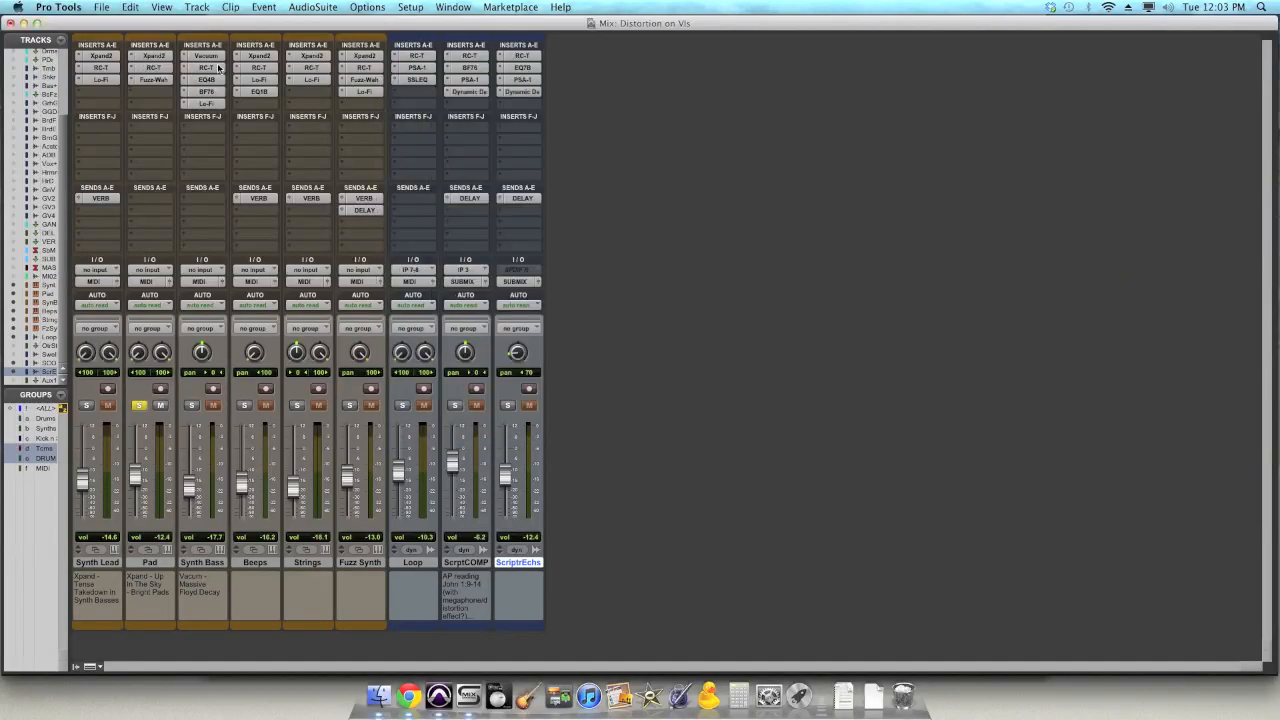
Examine the Pad track's Xpand2 instrument preset and its Fuzz-Wah settings, closing each plug-in window.
{"action": "left_click", "coordinate": [152, 56]}
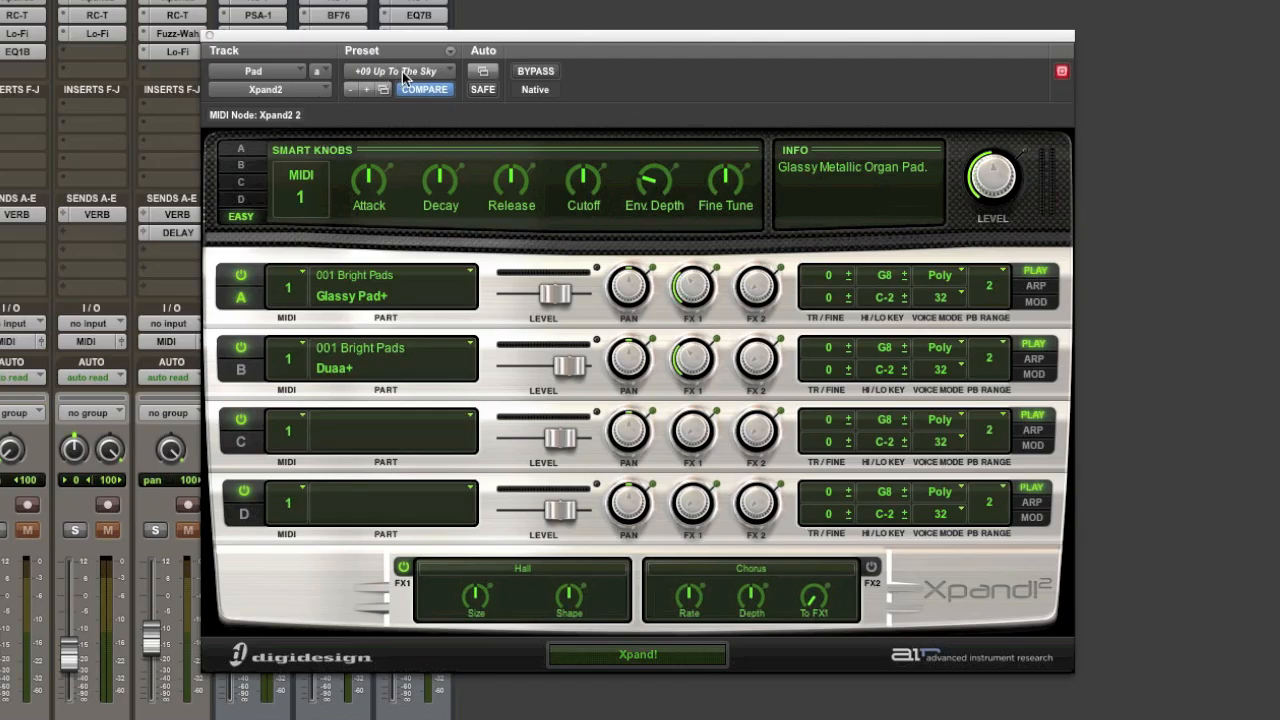
{"action": "left_click", "coordinate": [208, 37]}
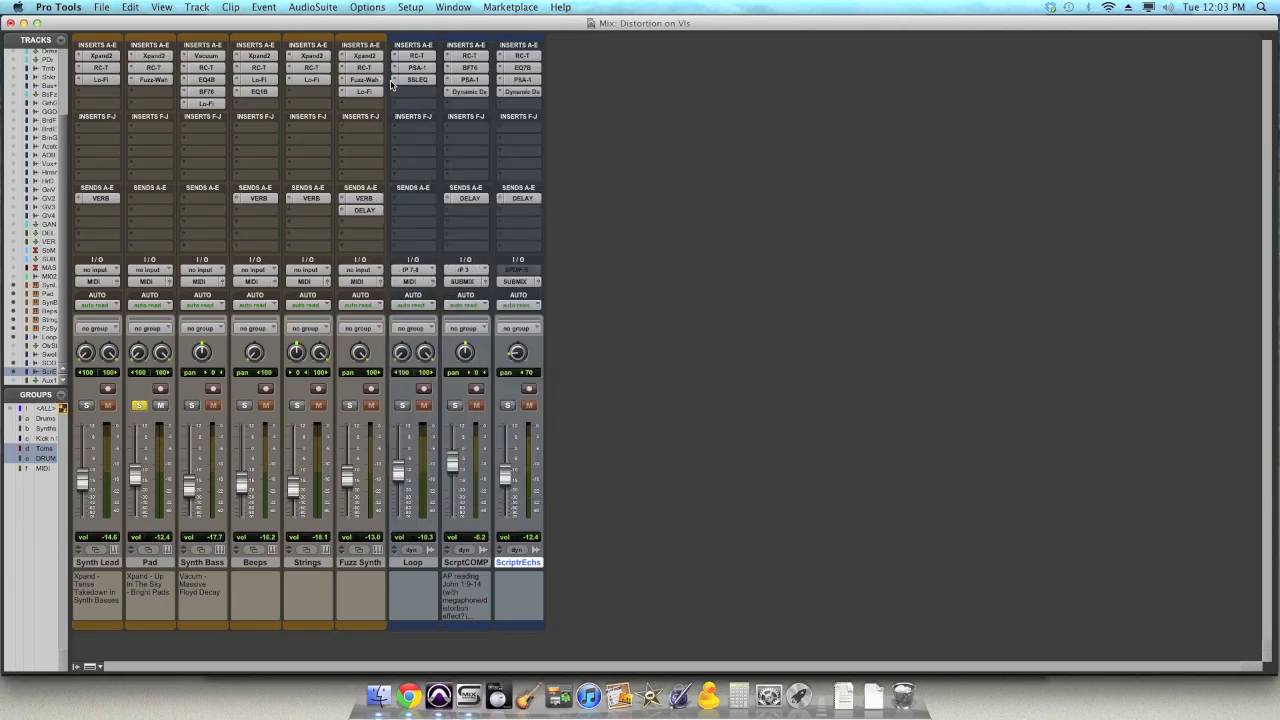
{"action": "left_click", "coordinate": [153, 79]}
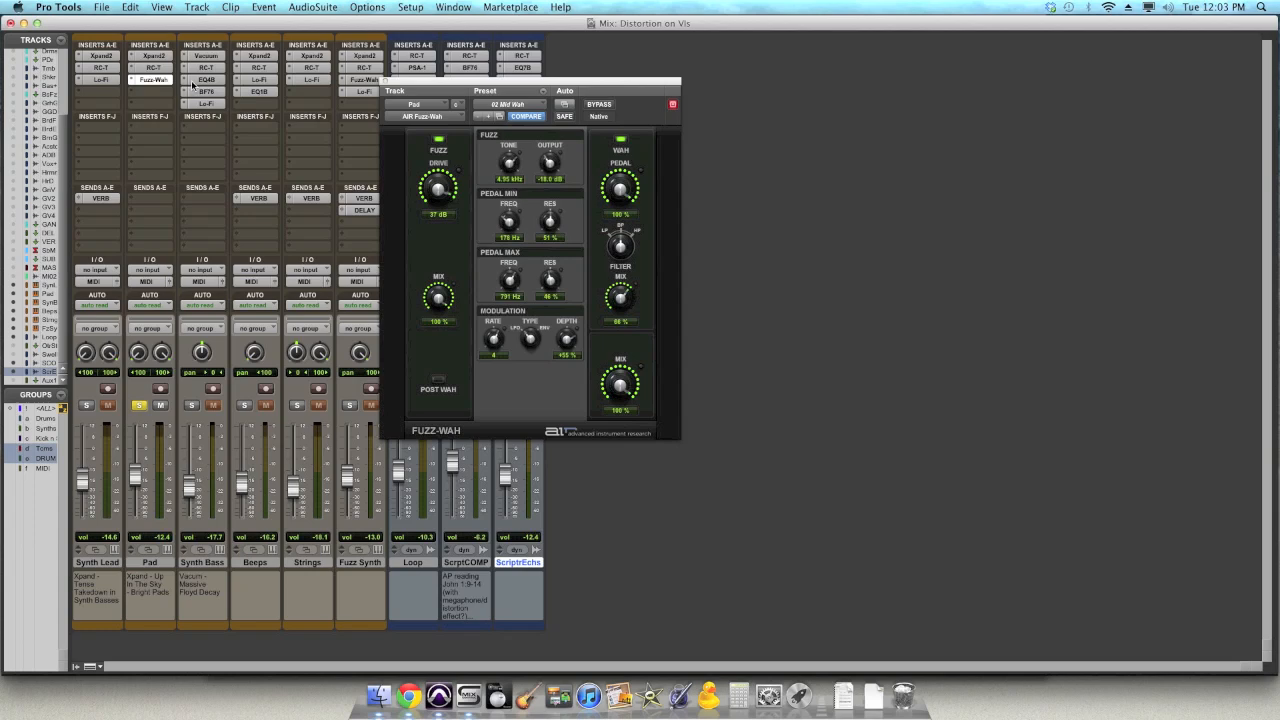
{"action": "left_click", "coordinate": [385, 80]}
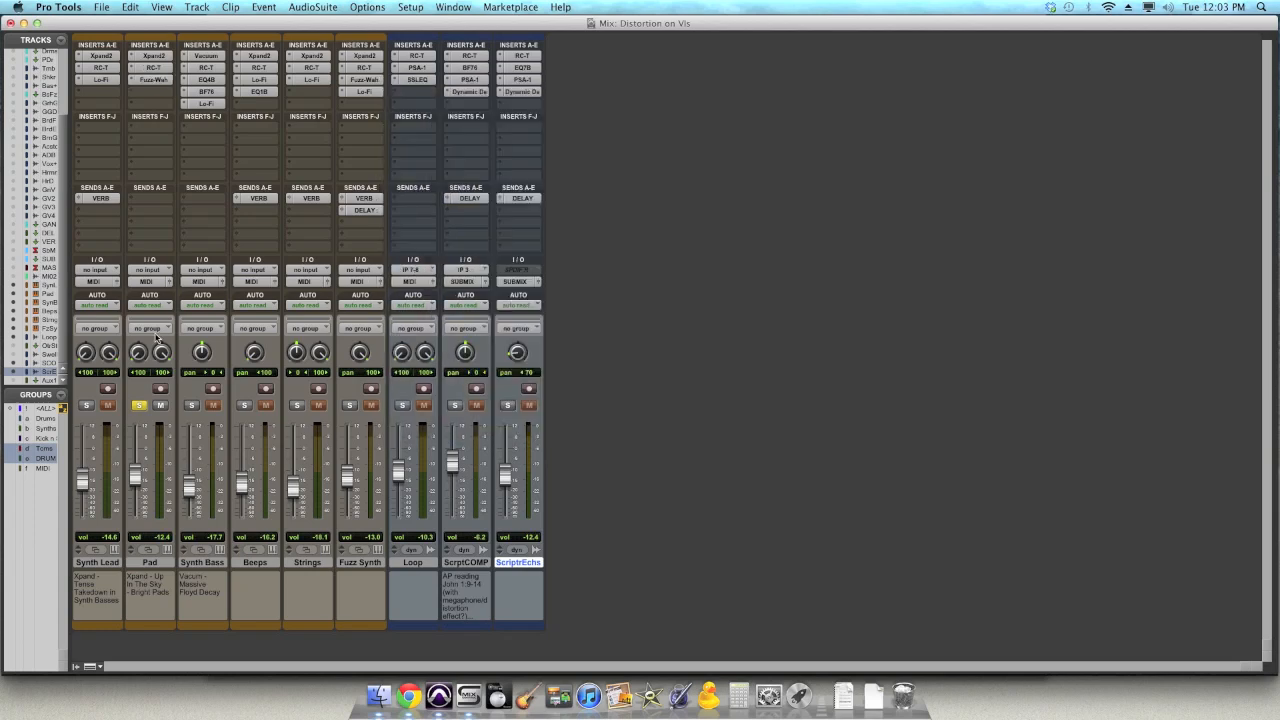
Solo Synth Lead instead of Pad and compare its sound with the Lo-Fi insert bypassed and active, leaving it active.
{"action": "left_click", "coordinate": [86, 406]}
{"action": "left_click", "coordinate": [136, 405]}
{"action": "left_click", "coordinate": [101, 80]}
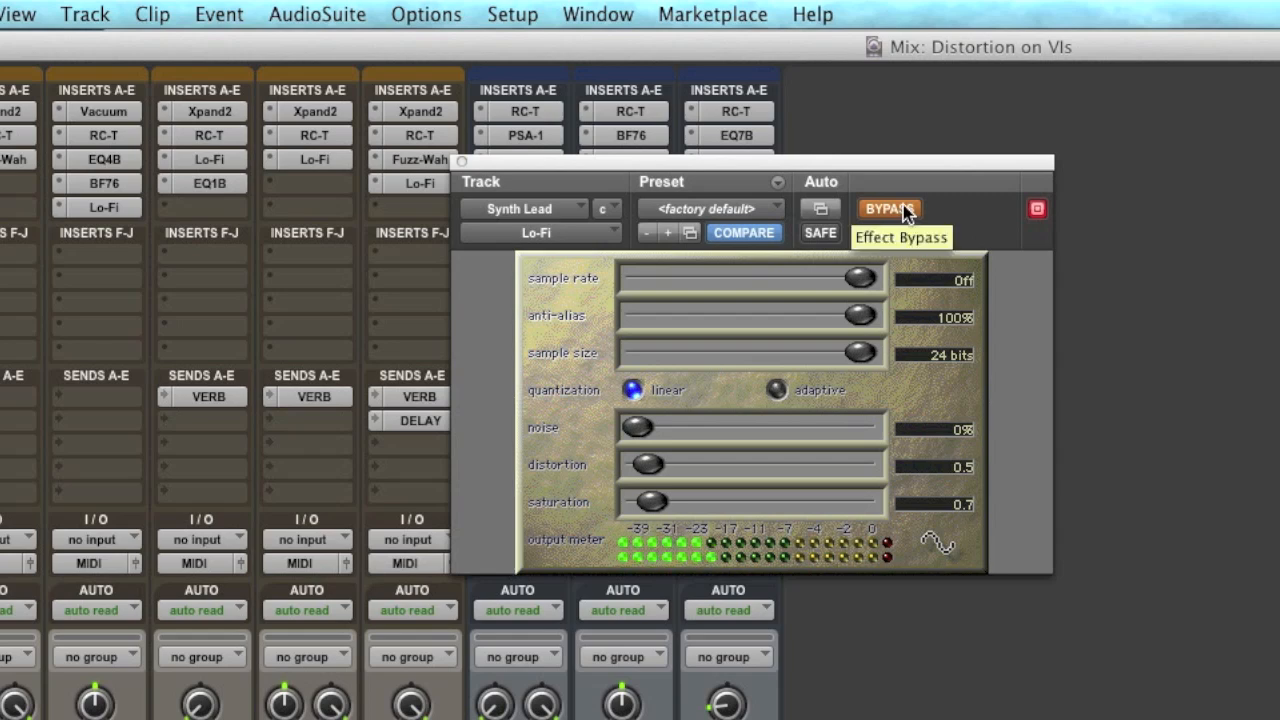
{"action": "left_click", "coordinate": [903, 210]}
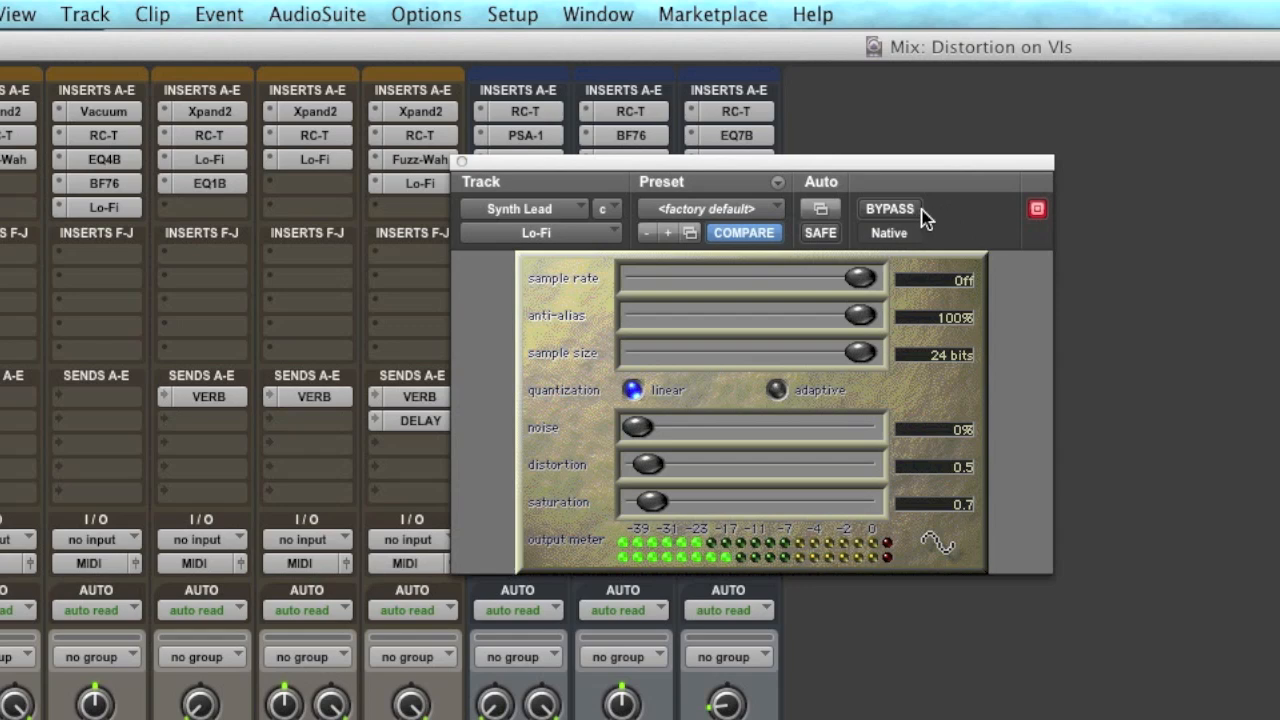
{"action": "left_click", "coordinate": [907, 209]}
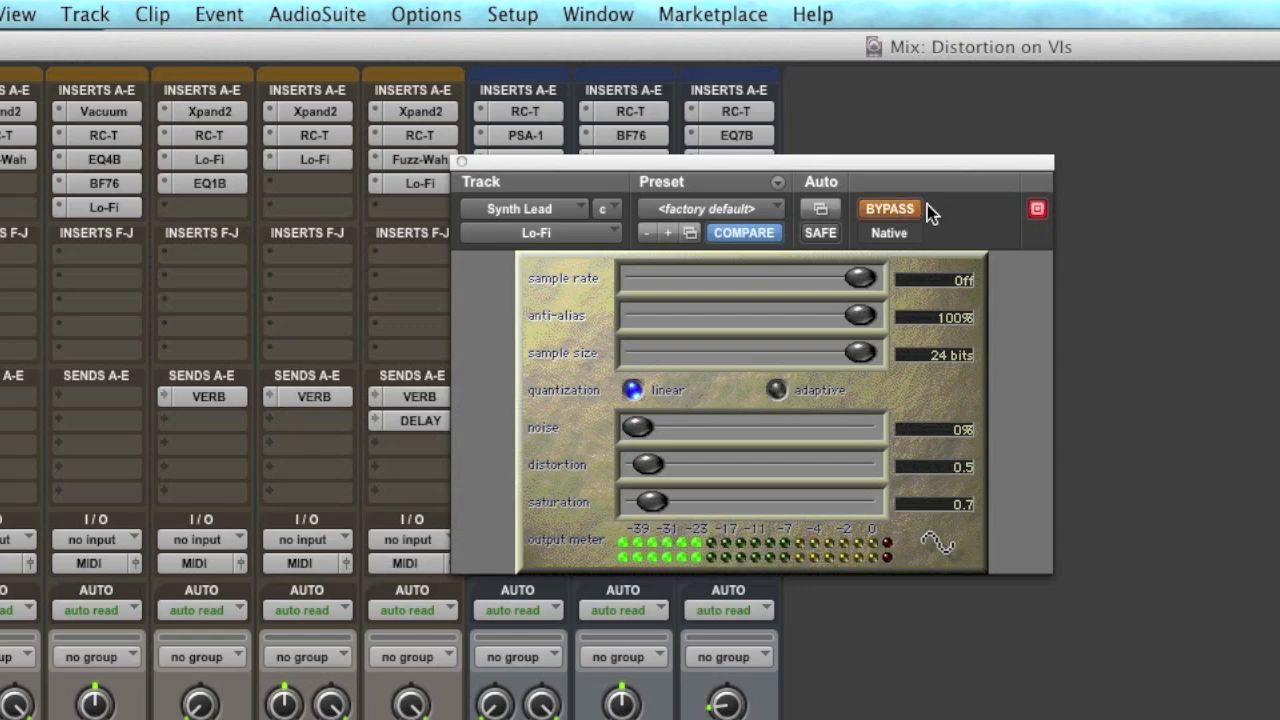
{"action": "left_click", "coordinate": [915, 208]}
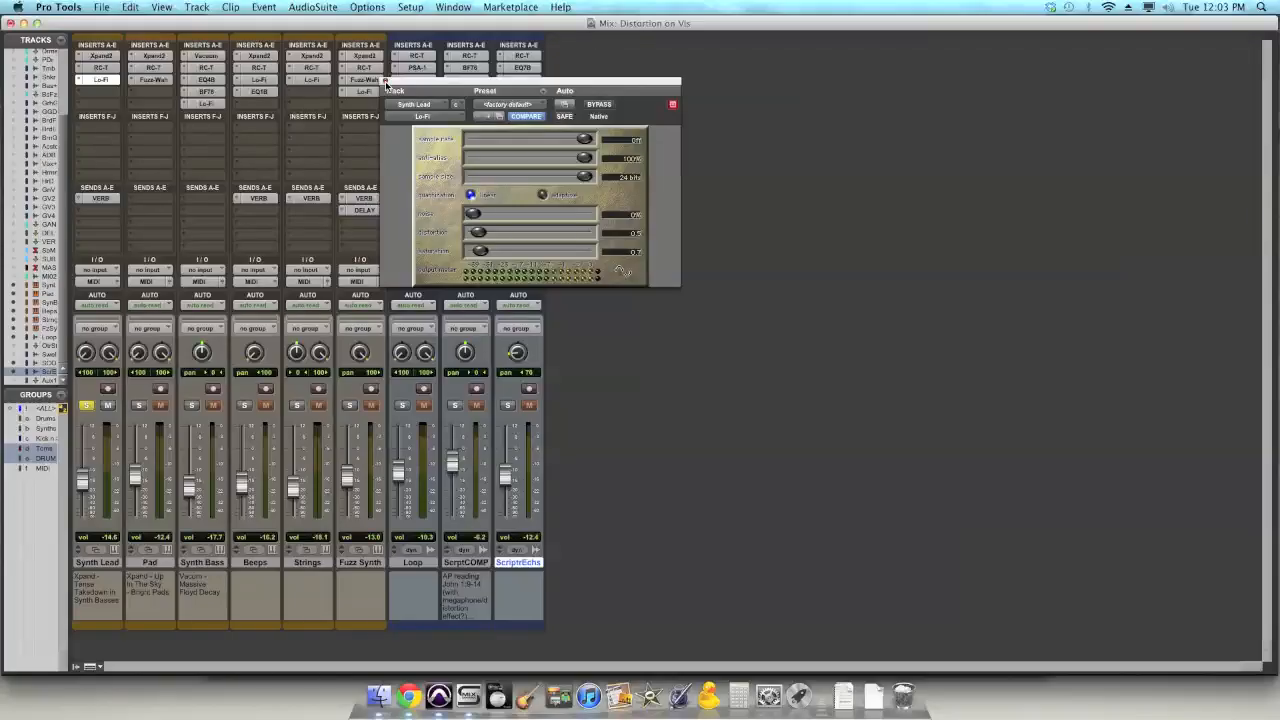
{"action": "left_click", "coordinate": [462, 162]}
Solo the Strings track and compare its sound with the Lo-Fi insert bypassed and active, leaving it active.
{"action": "left_click", "coordinate": [297, 406]}
{"action": "left_click", "coordinate": [312, 80]}
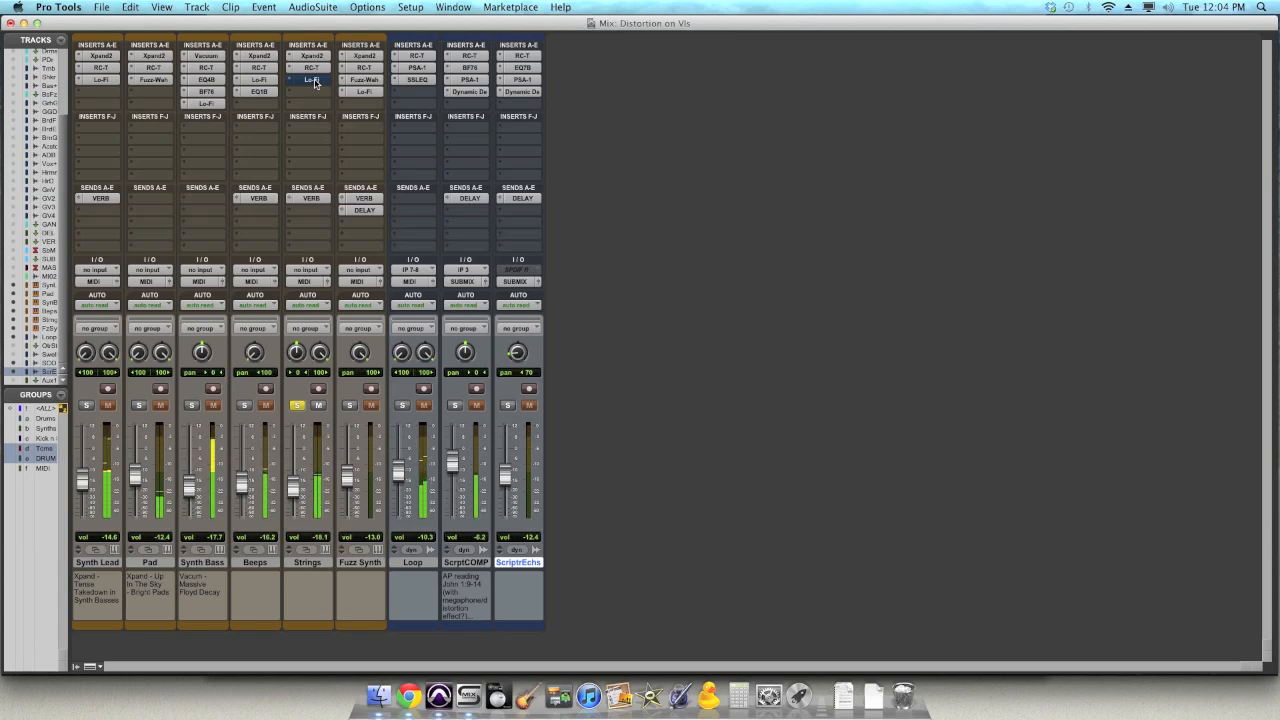
{"action": "left_click", "coordinate": [315, 82]}
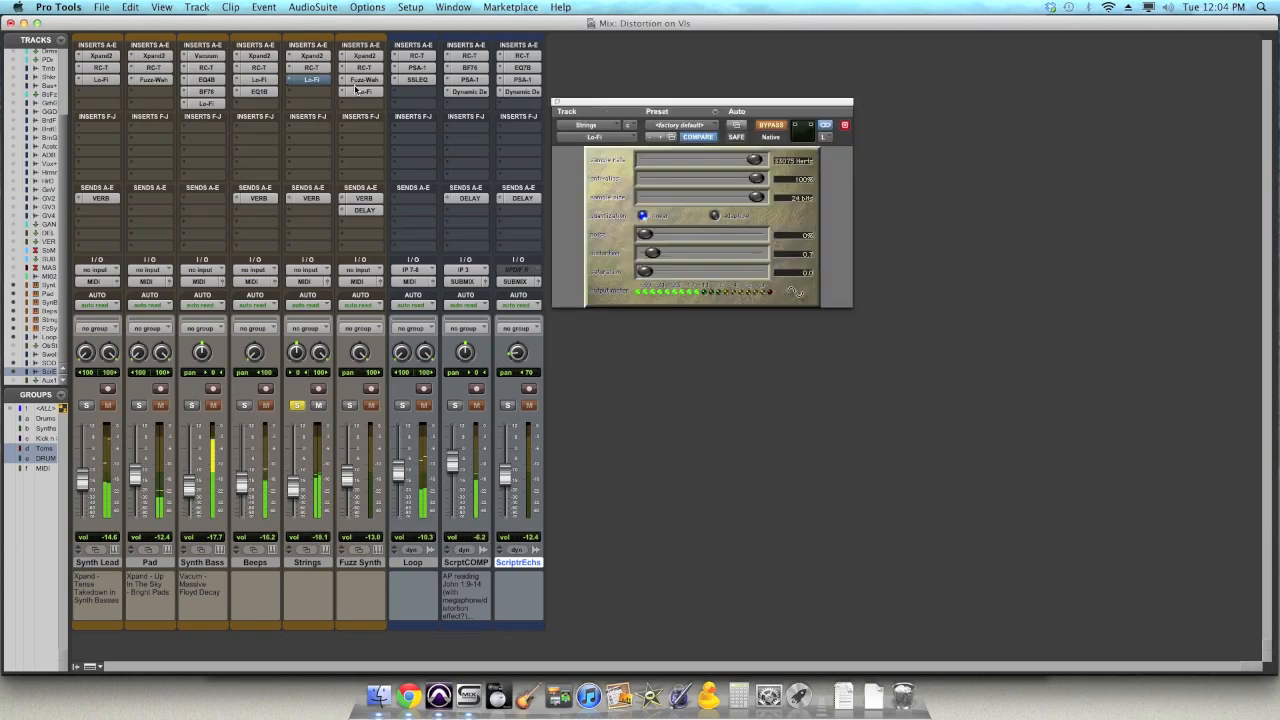
{"action": "left_click", "coordinate": [771, 126]}
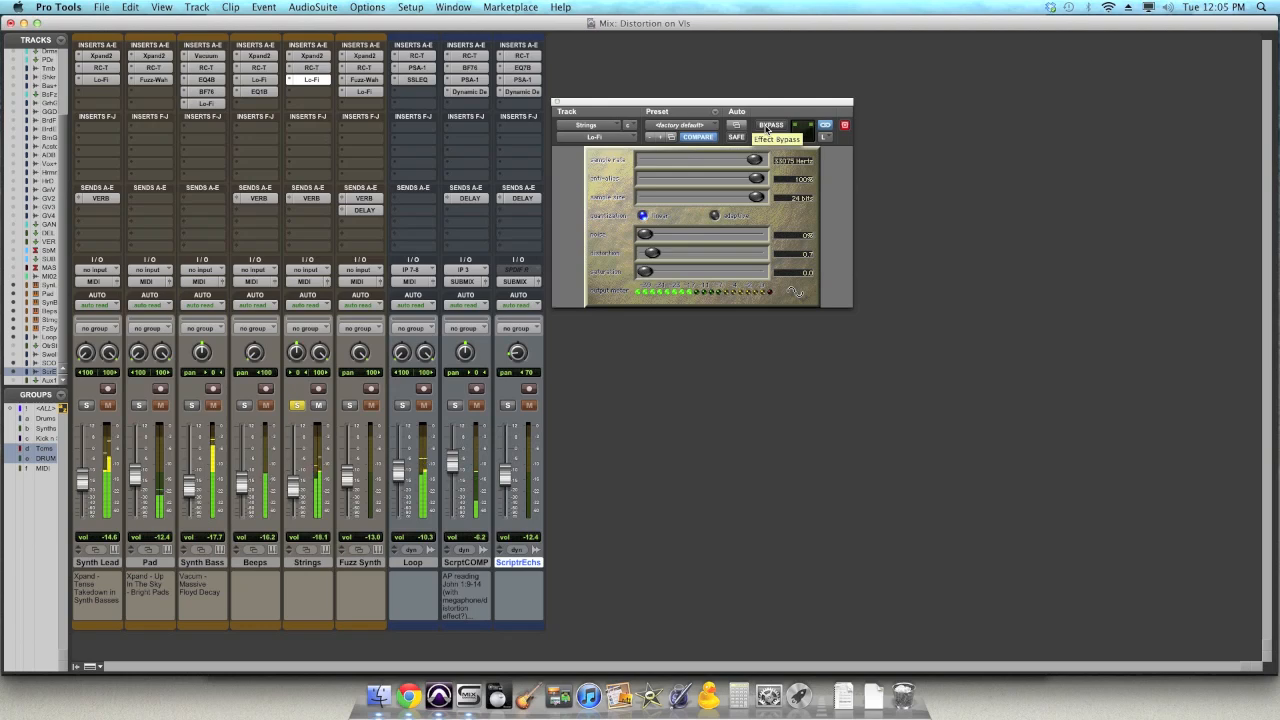
{"action": "left_click", "coordinate": [768, 128]}
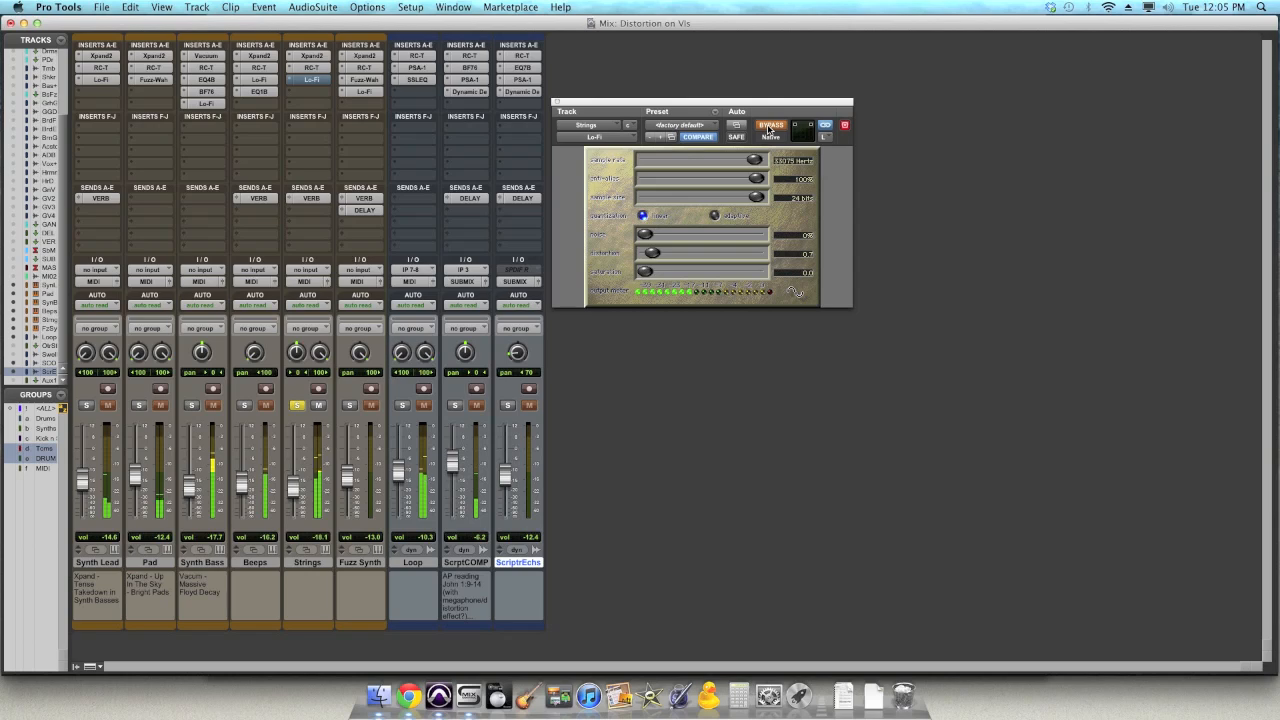
{"action": "left_click", "coordinate": [768, 128]}
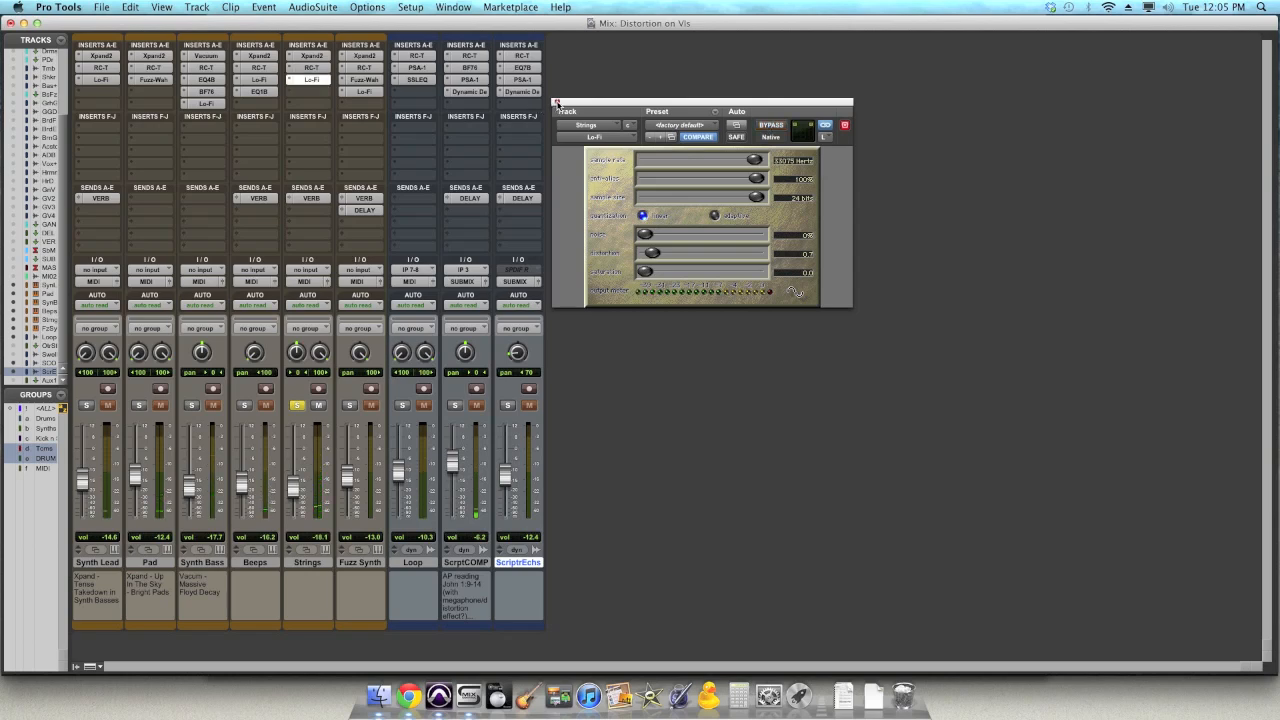
{"action": "left_click", "coordinate": [557, 104]}
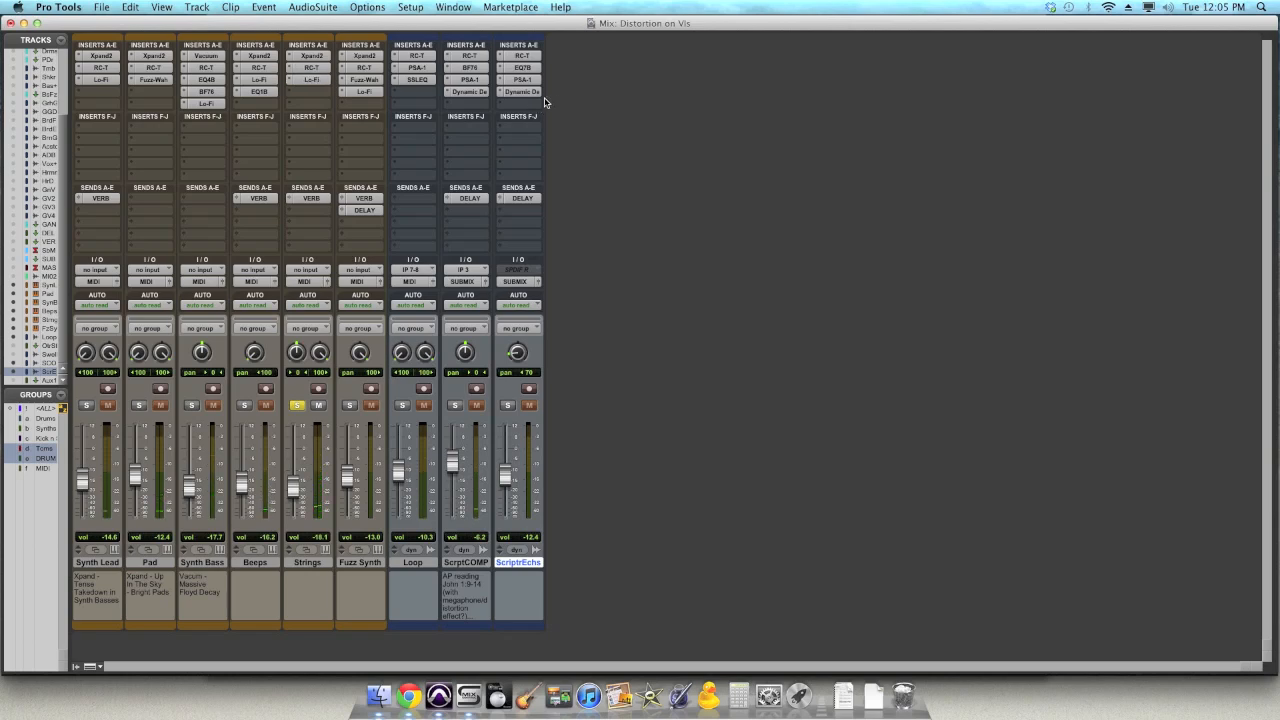
Examine the settings of the SSLEQ and SansAmp PSA-1 inserts on the Loop track.
{"action": "left_click", "coordinate": [417, 80]}
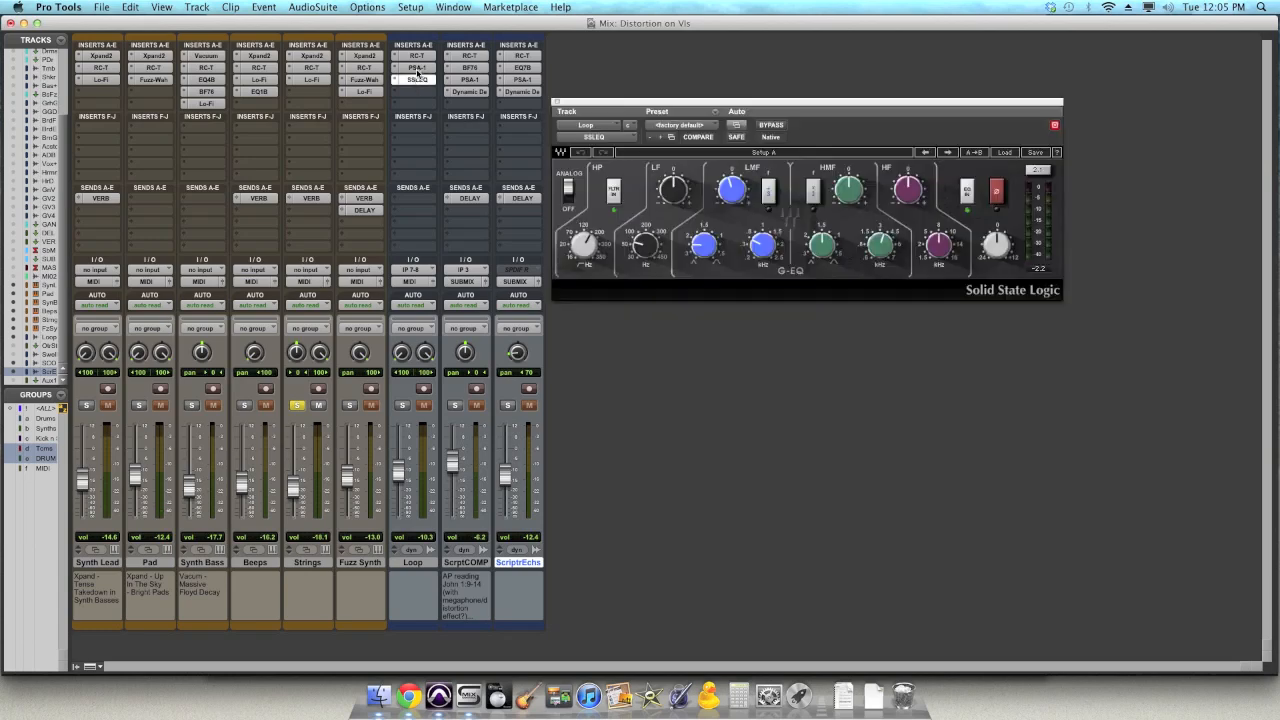
{"action": "left_click", "coordinate": [417, 68]}
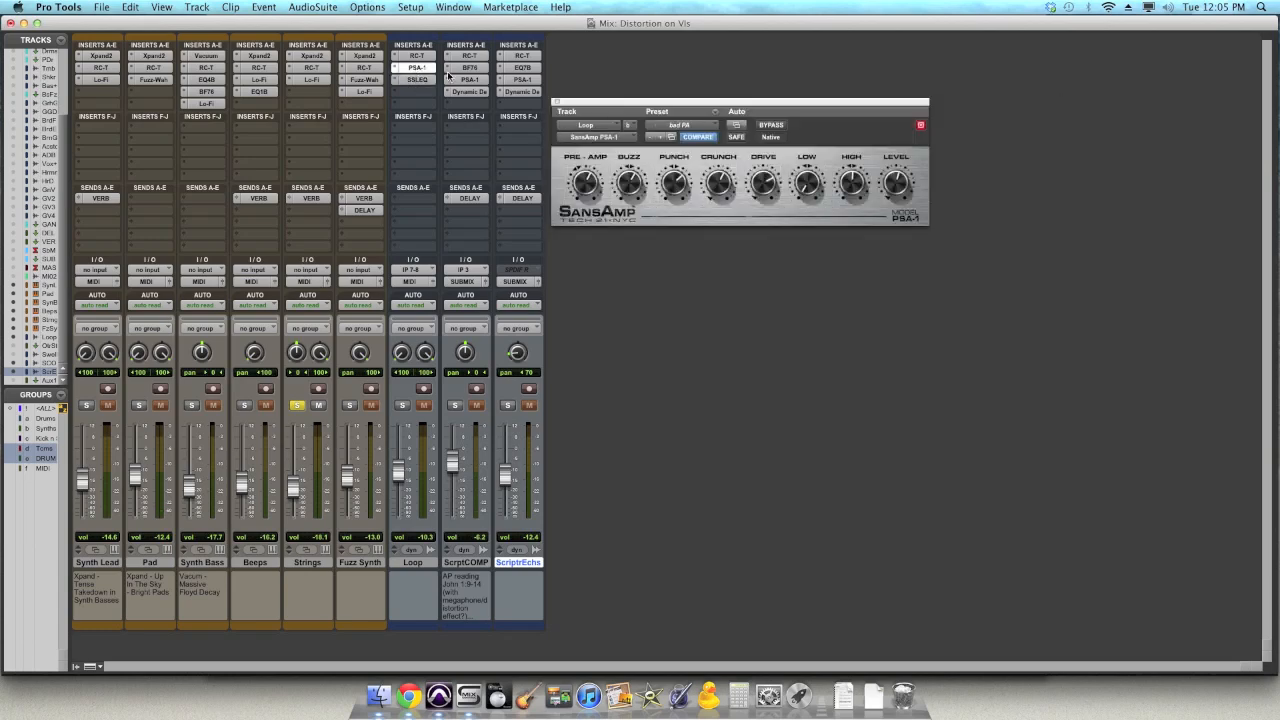
{"action": "left_click", "coordinate": [417, 80]}
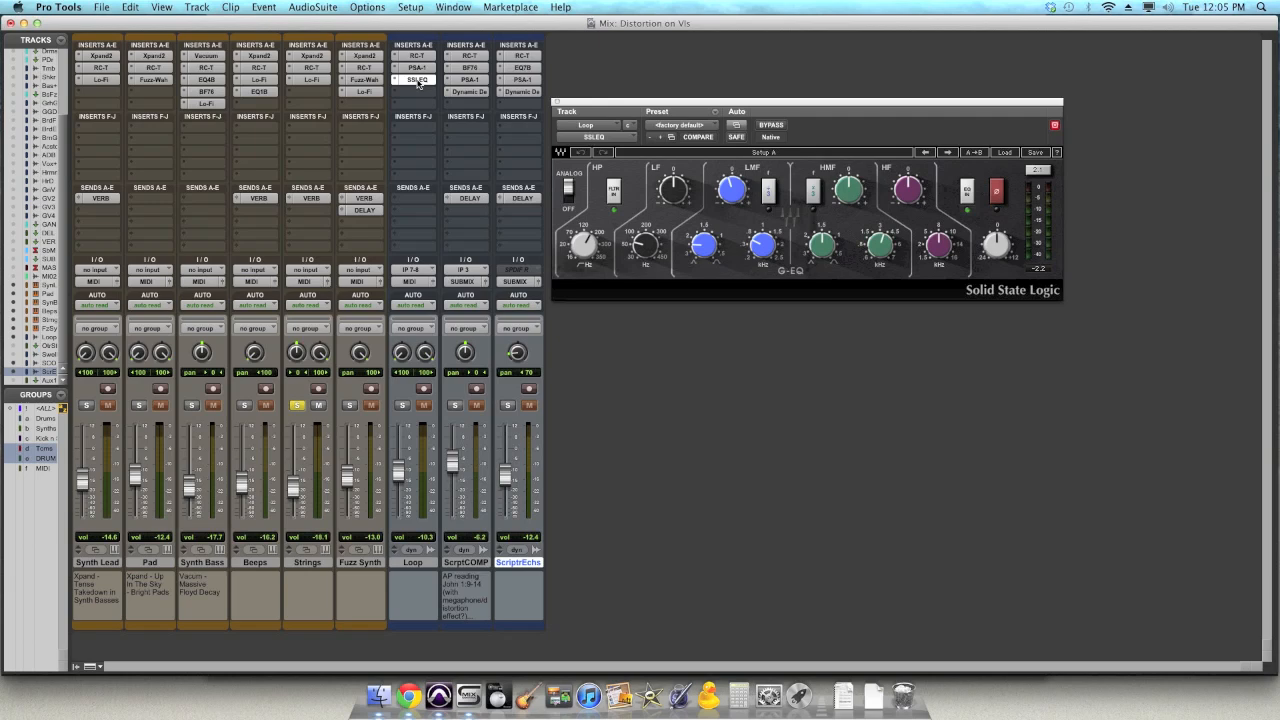
Audition the soloed Loop track while taking PSA-1 and SSLEQ out of bypass in turn, and clear its solo.
{"action": "left_click", "coordinate": [417, 68]}
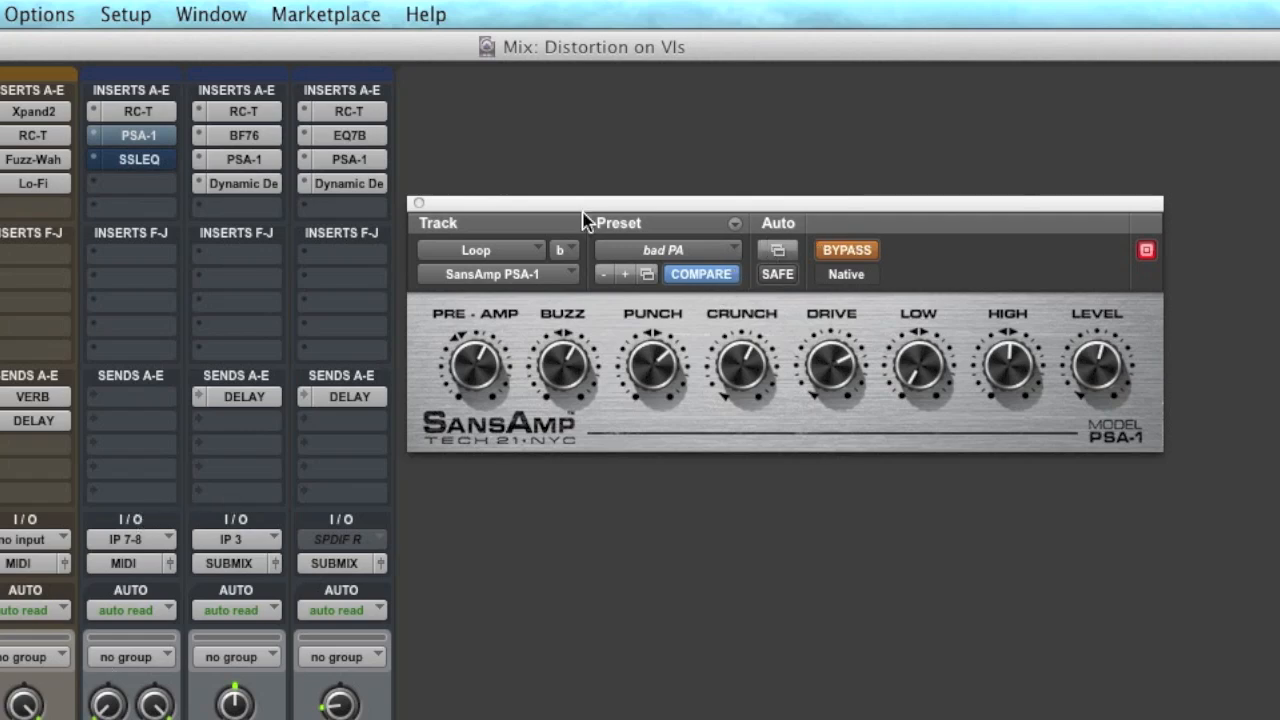
{"action": "left_click", "coordinate": [846, 252]}
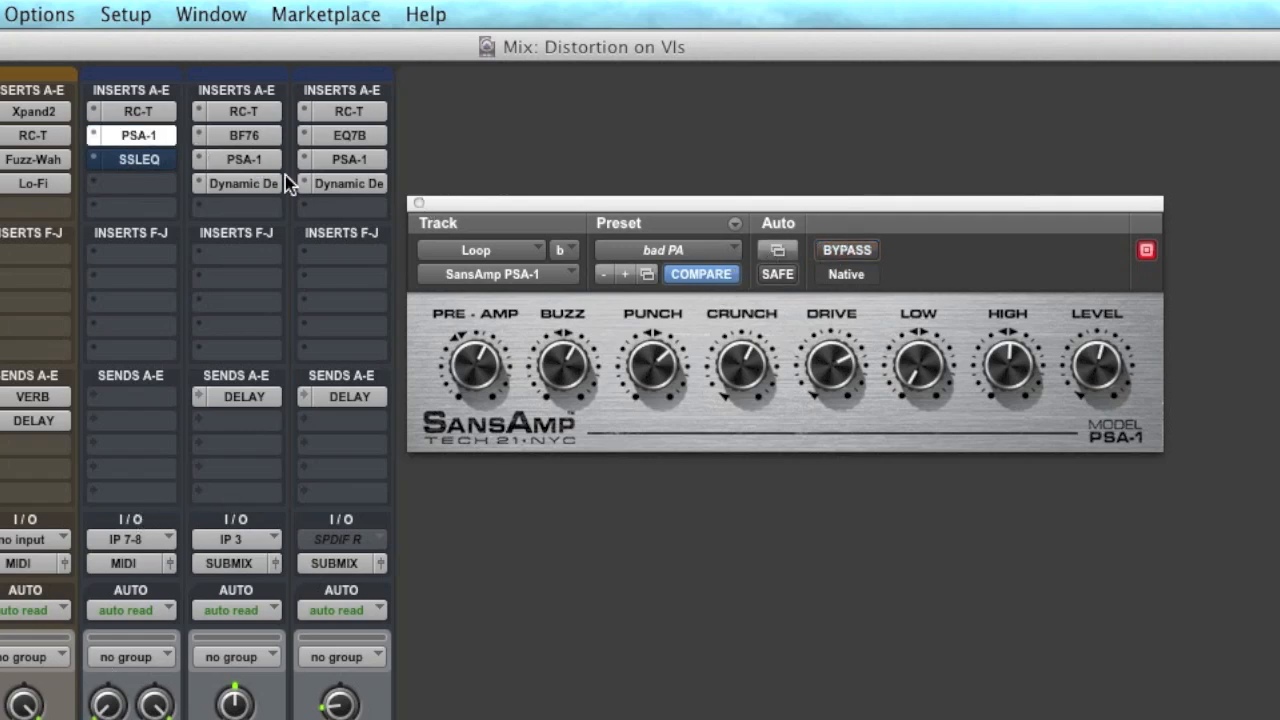
{"action": "left_click", "coordinate": [147, 163]}
{"action": "left_click", "coordinate": [866, 253]}
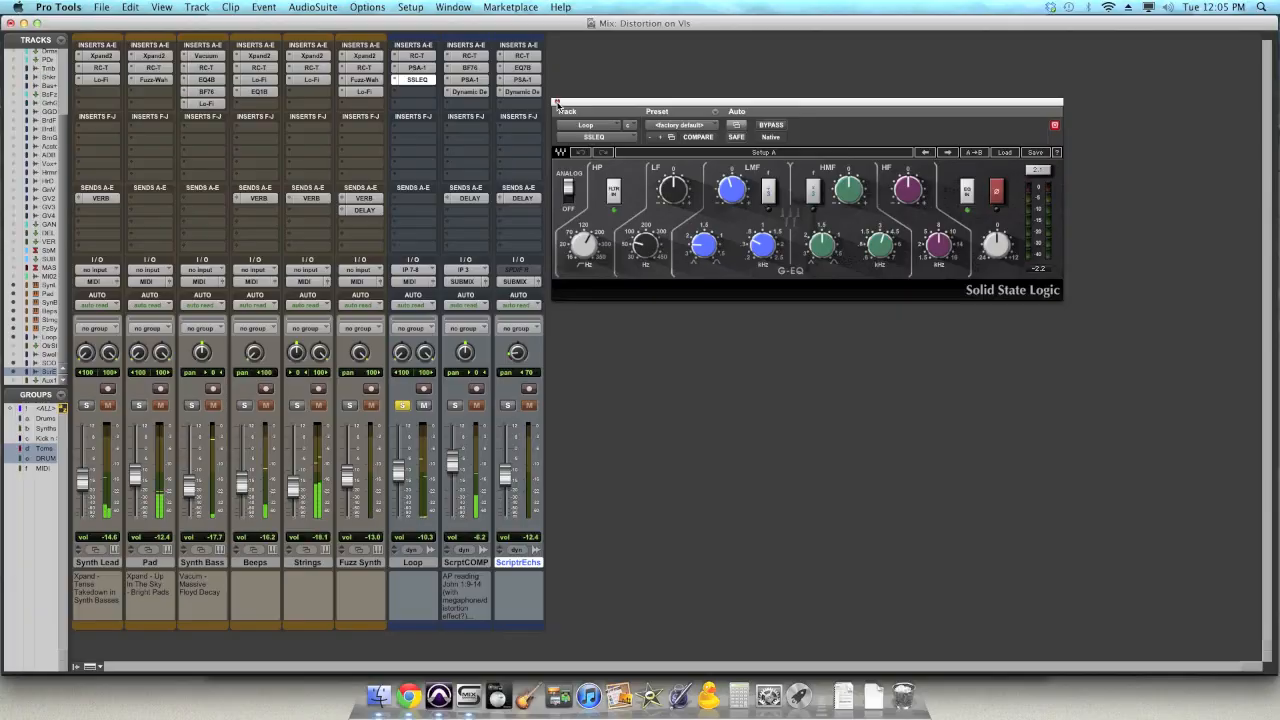
{"action": "left_click", "coordinate": [418, 205]}
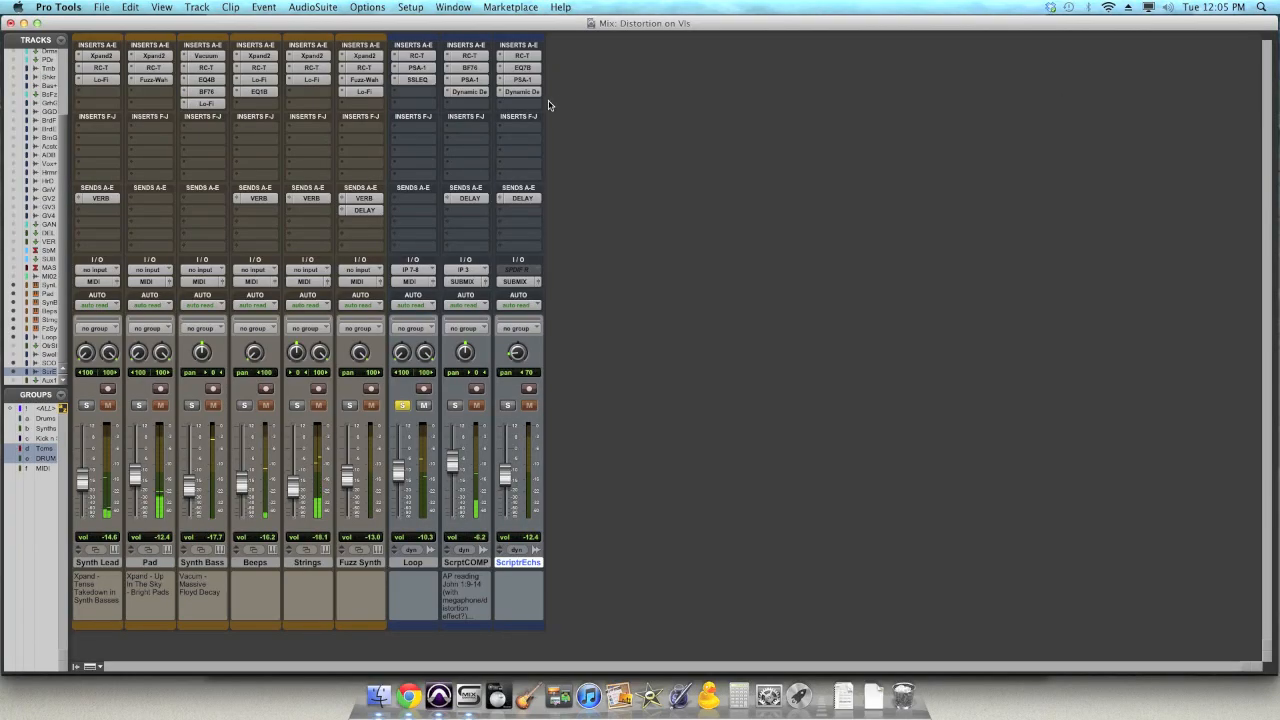
{"action": "left_click", "coordinate": [403, 406]}
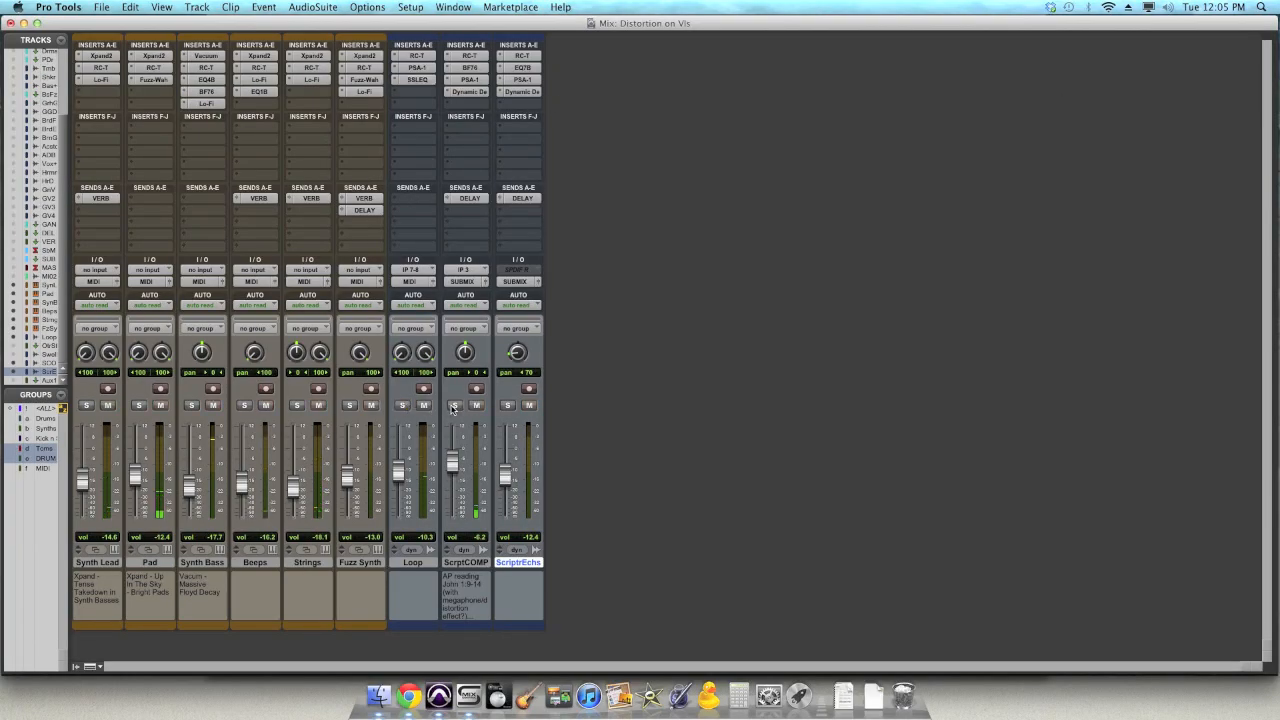
Audition the soloed ScrptCOMP track while toggling bypass on its Dynamic Delay and PSA-1 inserts, and examine the Dynamic Delay settings.
{"action": "left_click", "coordinate": [453, 406]}
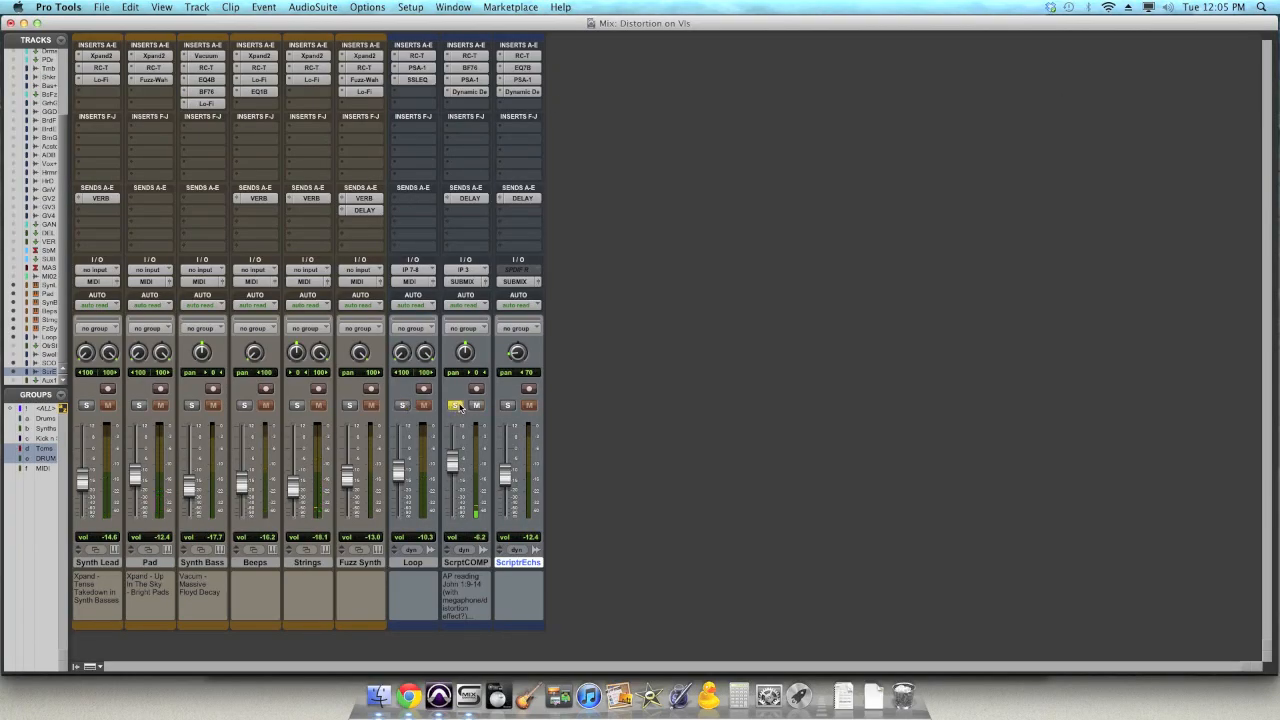
{"action": "left_click", "coordinate": [477, 93], "text": "super"}
{"action": "left_click", "coordinate": [476, 81], "text": "super"}
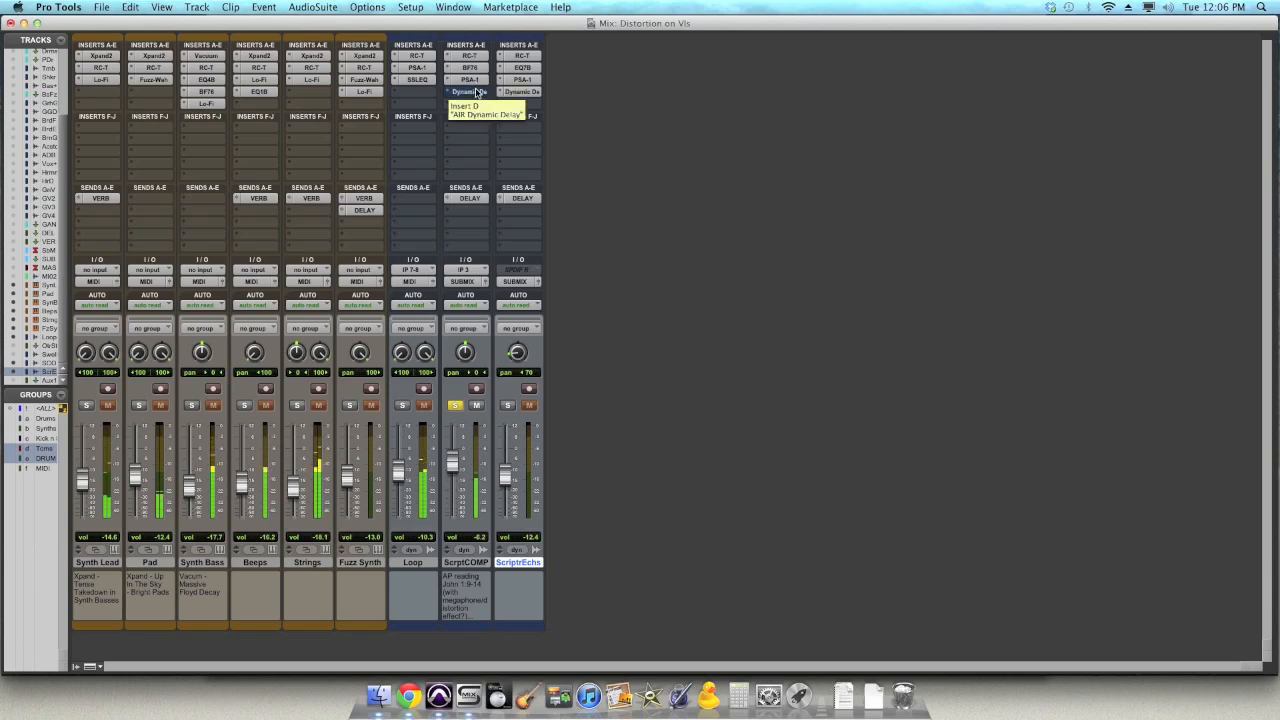
{"action": "left_click", "coordinate": [476, 93]}
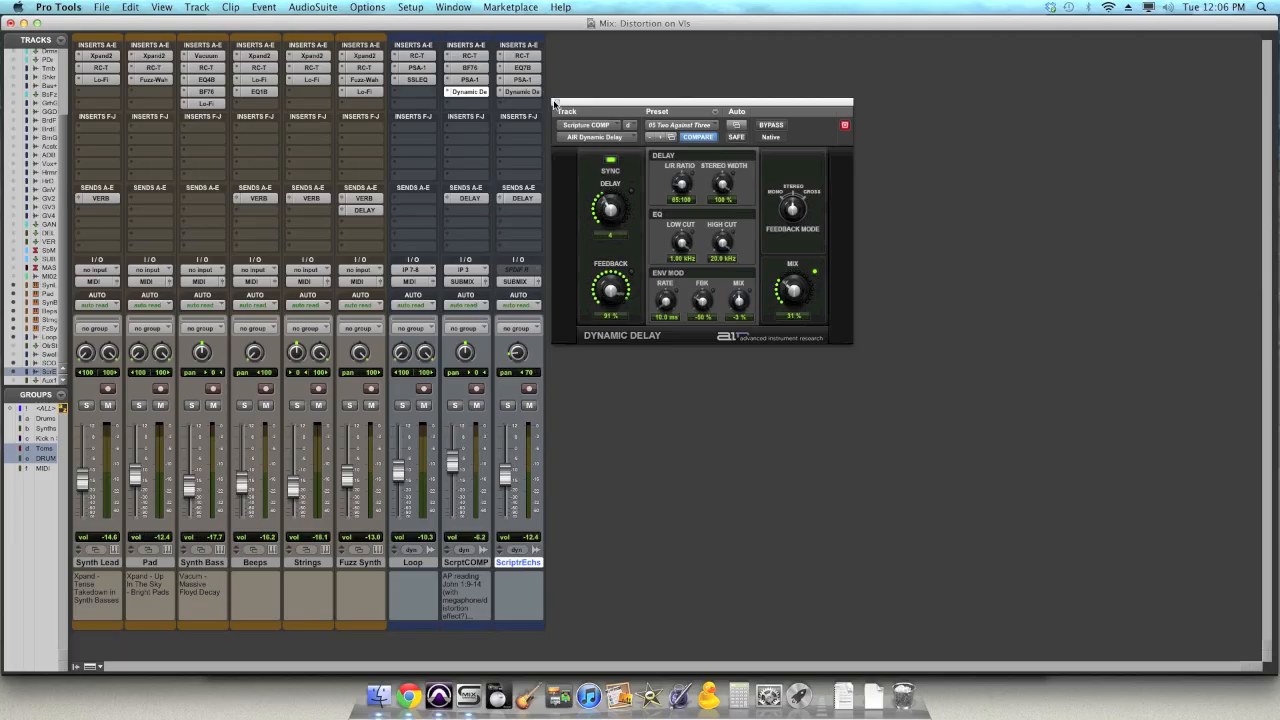
{"action": "left_click", "coordinate": [461, 151]}
Bypass PSA-1 and Dynamic Delay on the ScrptCOMP and ScriptrEchs tracks, and PSA-1 and SSLEQ on the Loop track.
{"action": "left_click", "coordinate": [472, 80], "text": "super"}
{"action": "left_click", "coordinate": [410, 79], "text": "super"}
{"action": "left_click", "coordinate": [408, 69], "text": "super"}
Bypass every Lo-Fi and Fuzz-Wah insert on the six synth tracks and audition the mix without distortion.
{"action": "left_click", "coordinate": [371, 91], "text": "super"}
{"action": "left_click", "coordinate": [367, 80], "text": "super"}
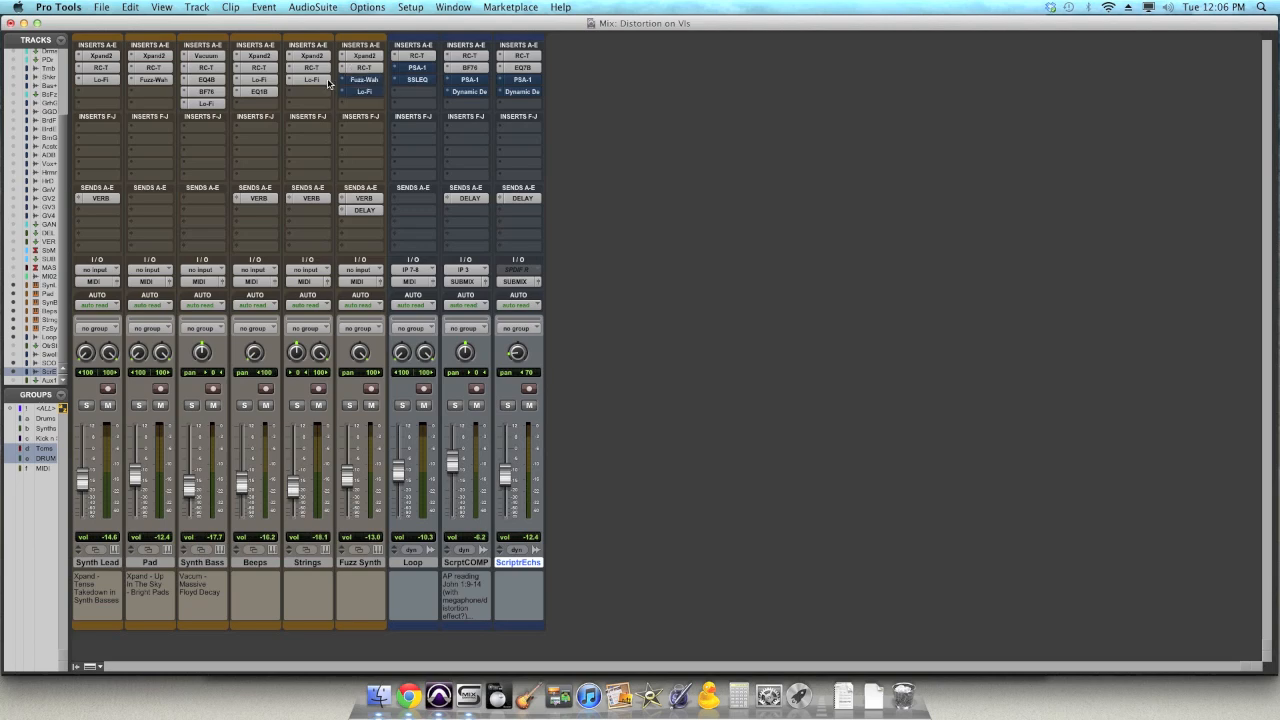
{"action": "left_click", "coordinate": [312, 80], "text": "super"}
{"action": "left_click", "coordinate": [259, 80], "text": "super"}
{"action": "left_click", "coordinate": [206, 103], "text": "super"}
{"action": "left_click", "coordinate": [150, 79], "text": "super"}
{"action": "left_click", "coordinate": [101, 79], "text": "super"}
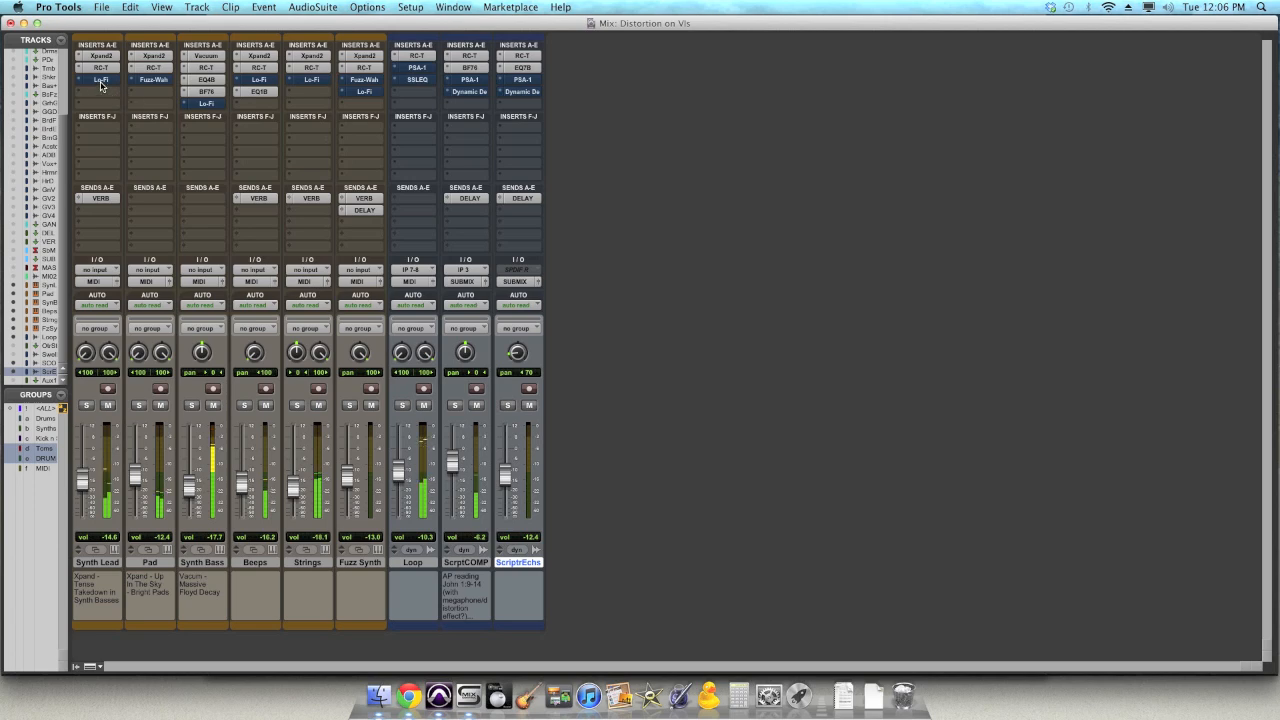
Reactivate the Lo-Fi and Fuzz-Wah inserts during playback, going from Synth Lead through Fuzz Synth.
{"action": "left_click", "coordinate": [102, 82], "text": "super"}
{"action": "left_click", "coordinate": [149, 81], "text": "super"}
{"action": "left_click", "coordinate": [203, 103], "text": "super"}
{"action": "left_click", "coordinate": [259, 79], "text": "super"}
{"action": "left_click", "coordinate": [312, 79], "text": "super"}
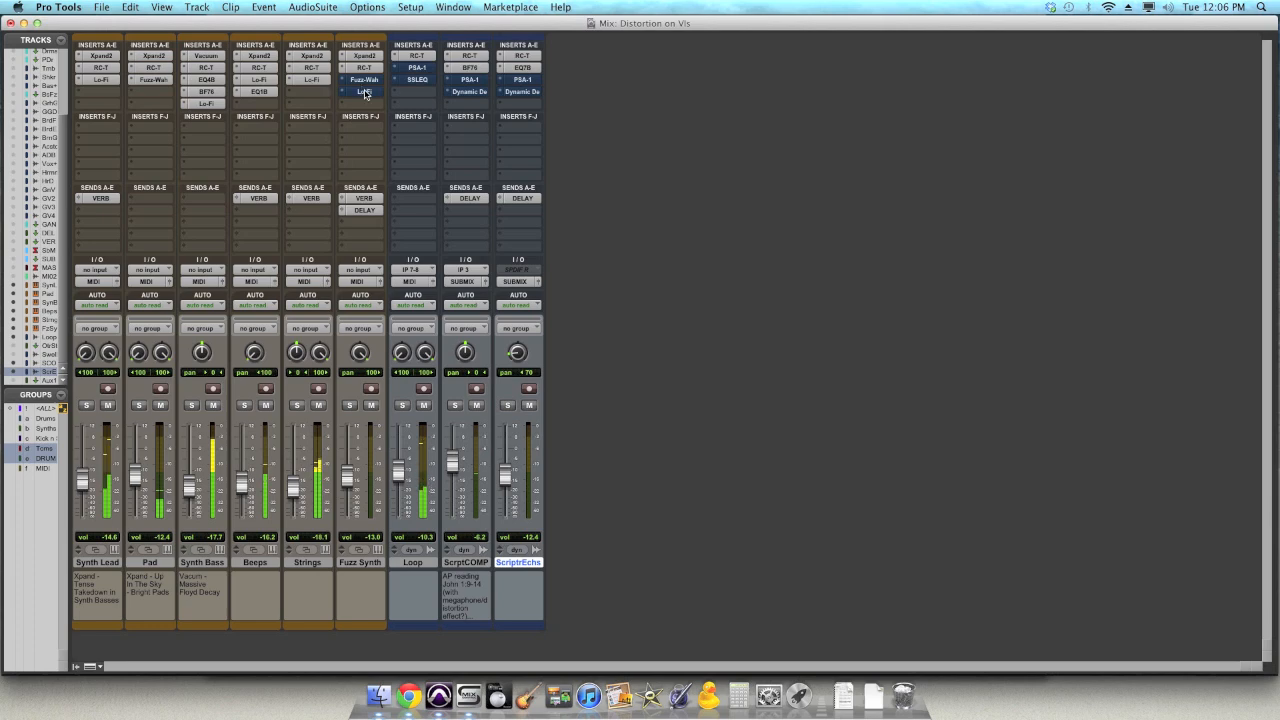
{"action": "left_click", "coordinate": [364, 91], "text": "super"}
{"action": "left_click", "coordinate": [364, 79], "text": "super"}
Take SSLEQ and PSA-1 on Loop, and PSA-1 and Dynamic Delay on both script tracks, out of bypass during playback.
{"action": "left_click", "coordinate": [417, 79], "text": "super"}
{"action": "left_click", "coordinate": [417, 67], "text": "super"}
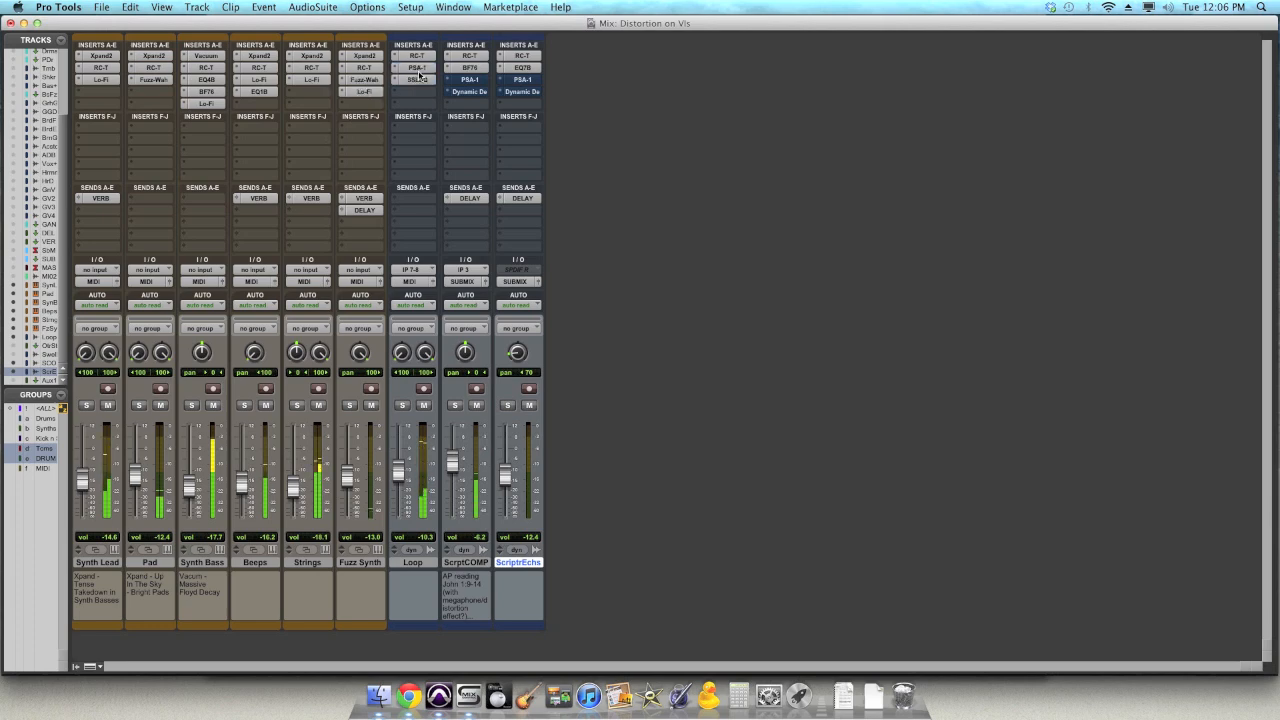
{"action": "left_click", "coordinate": [473, 91], "text": "super"}
{"action": "left_click", "coordinate": [470, 79], "text": "super"}
{"action": "left_click", "coordinate": [522, 79], "text": "super"}
{"action": "left_click", "coordinate": [522, 91], "text": "super"}
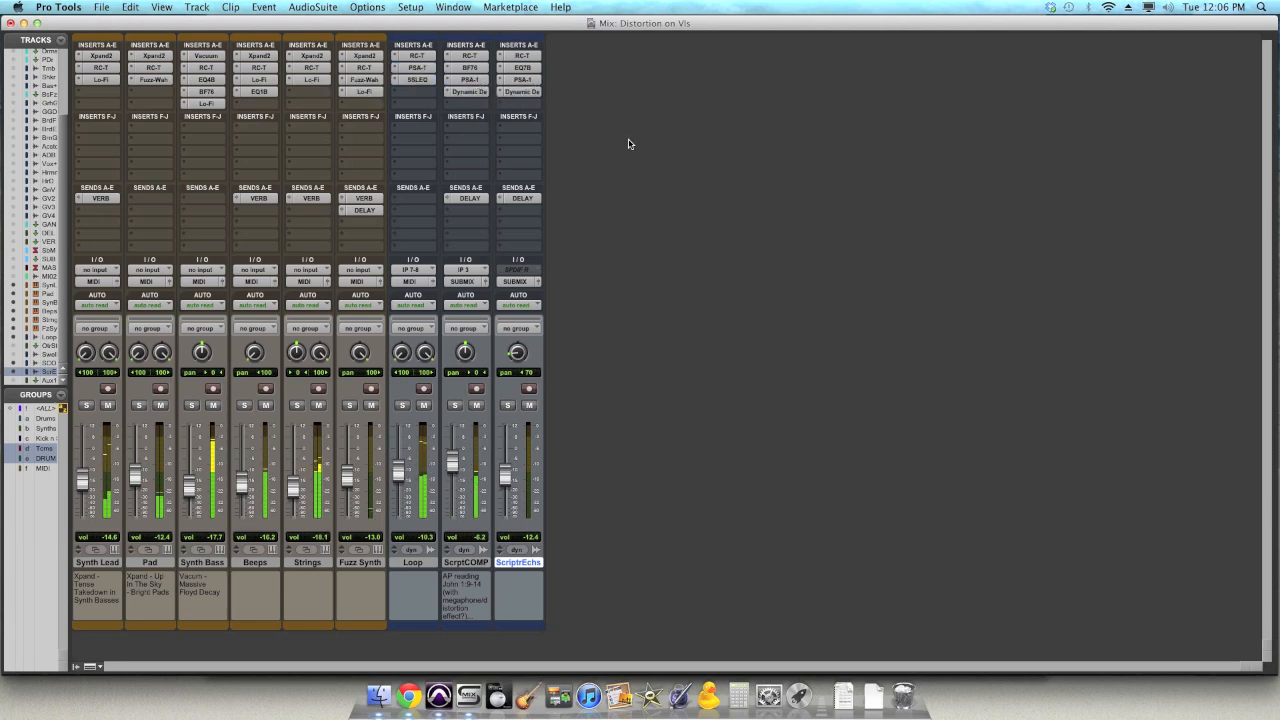